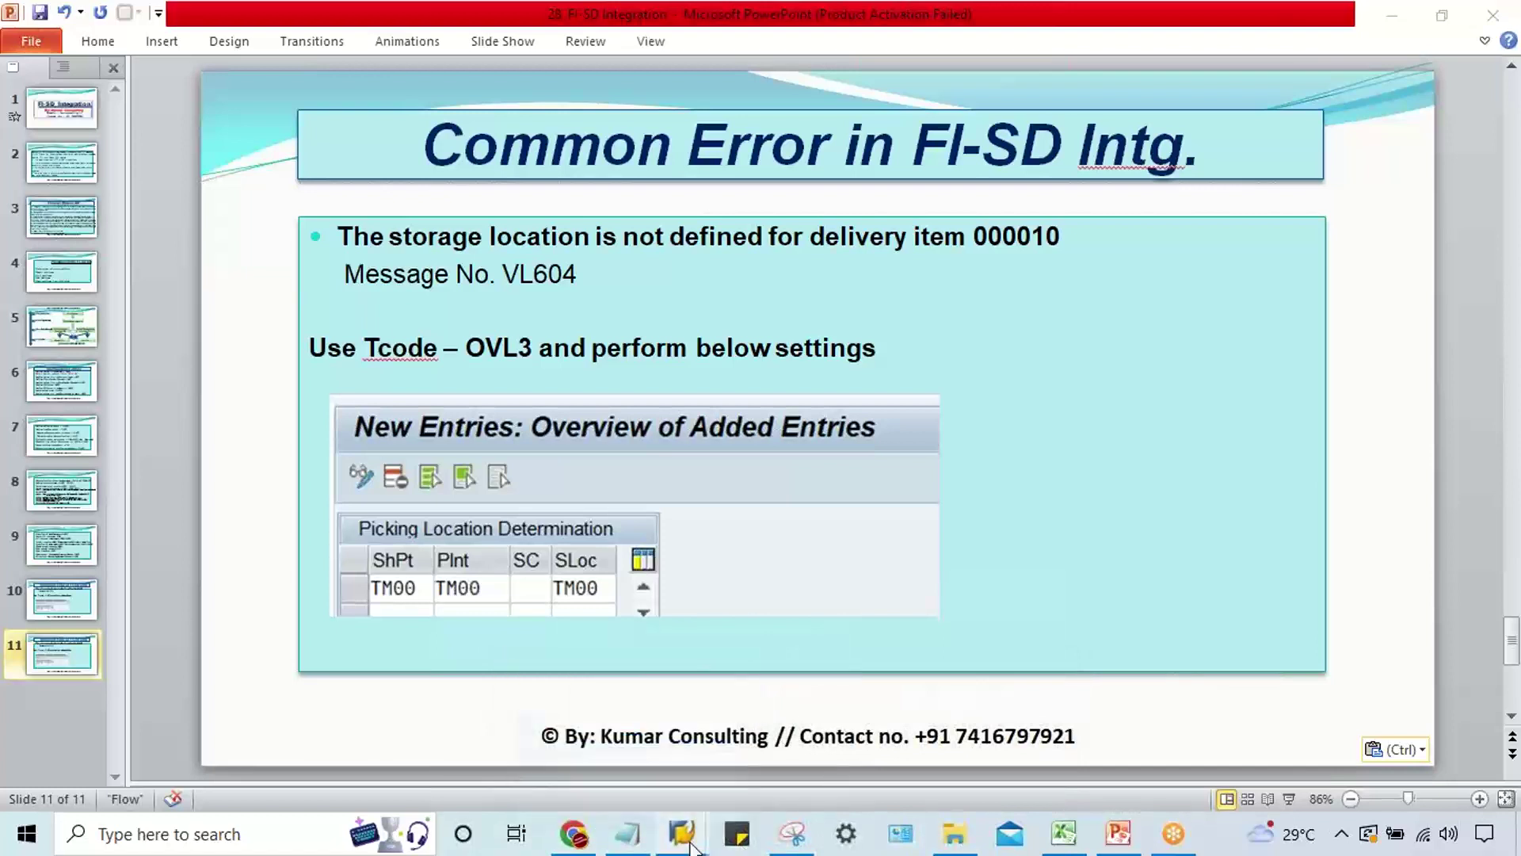
# Create the outbound delivery (VL01N) for sales order 21403
pyautogui.click(802, 731)
pyautogui.click(157, 67)
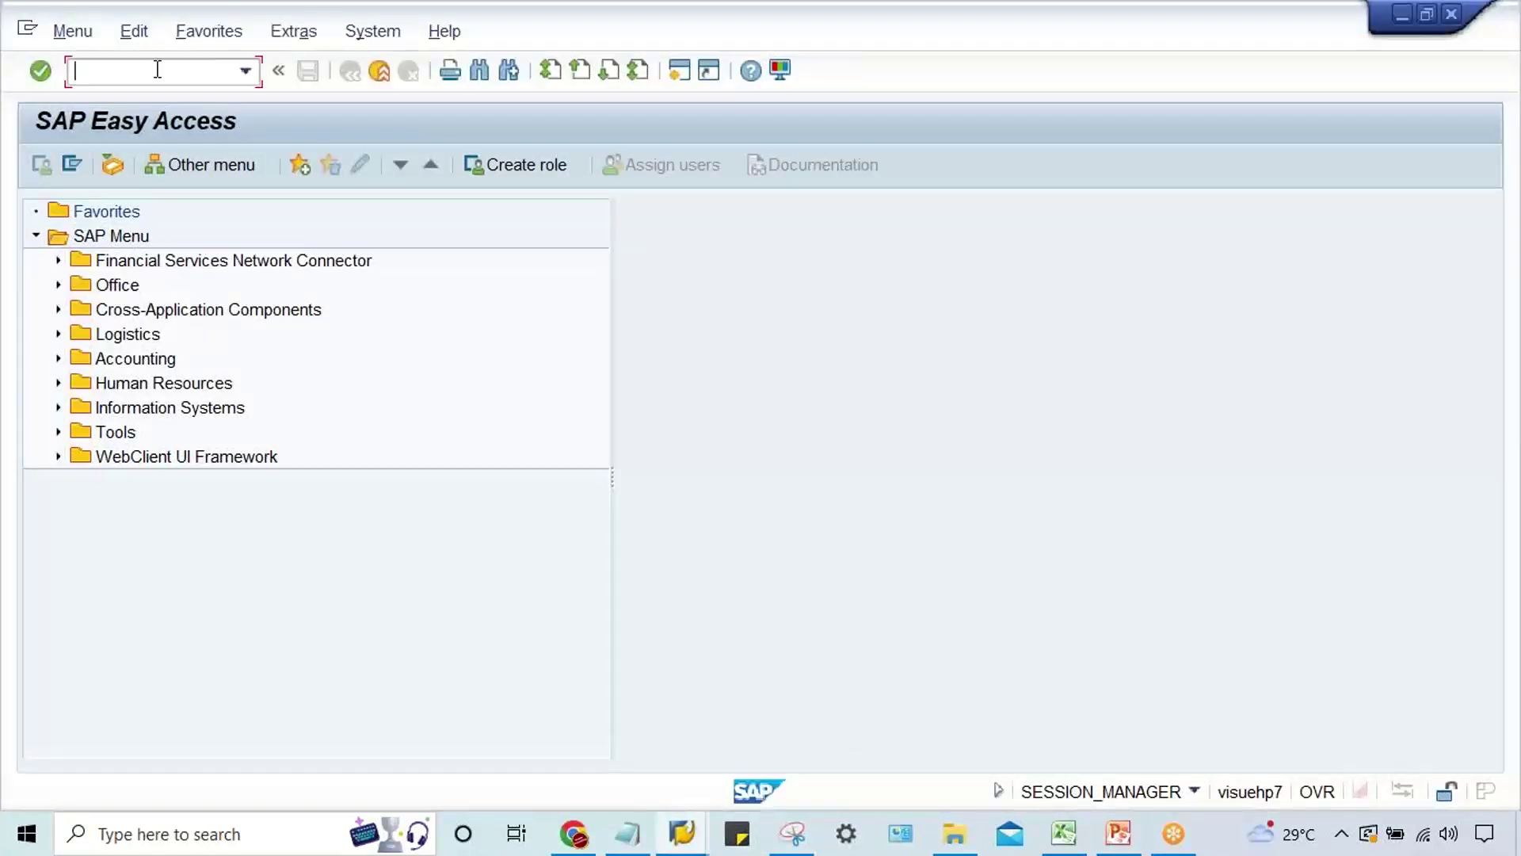
pyautogui.write('/N')
pyautogui.write('VL01N')
pyautogui.press('Return')
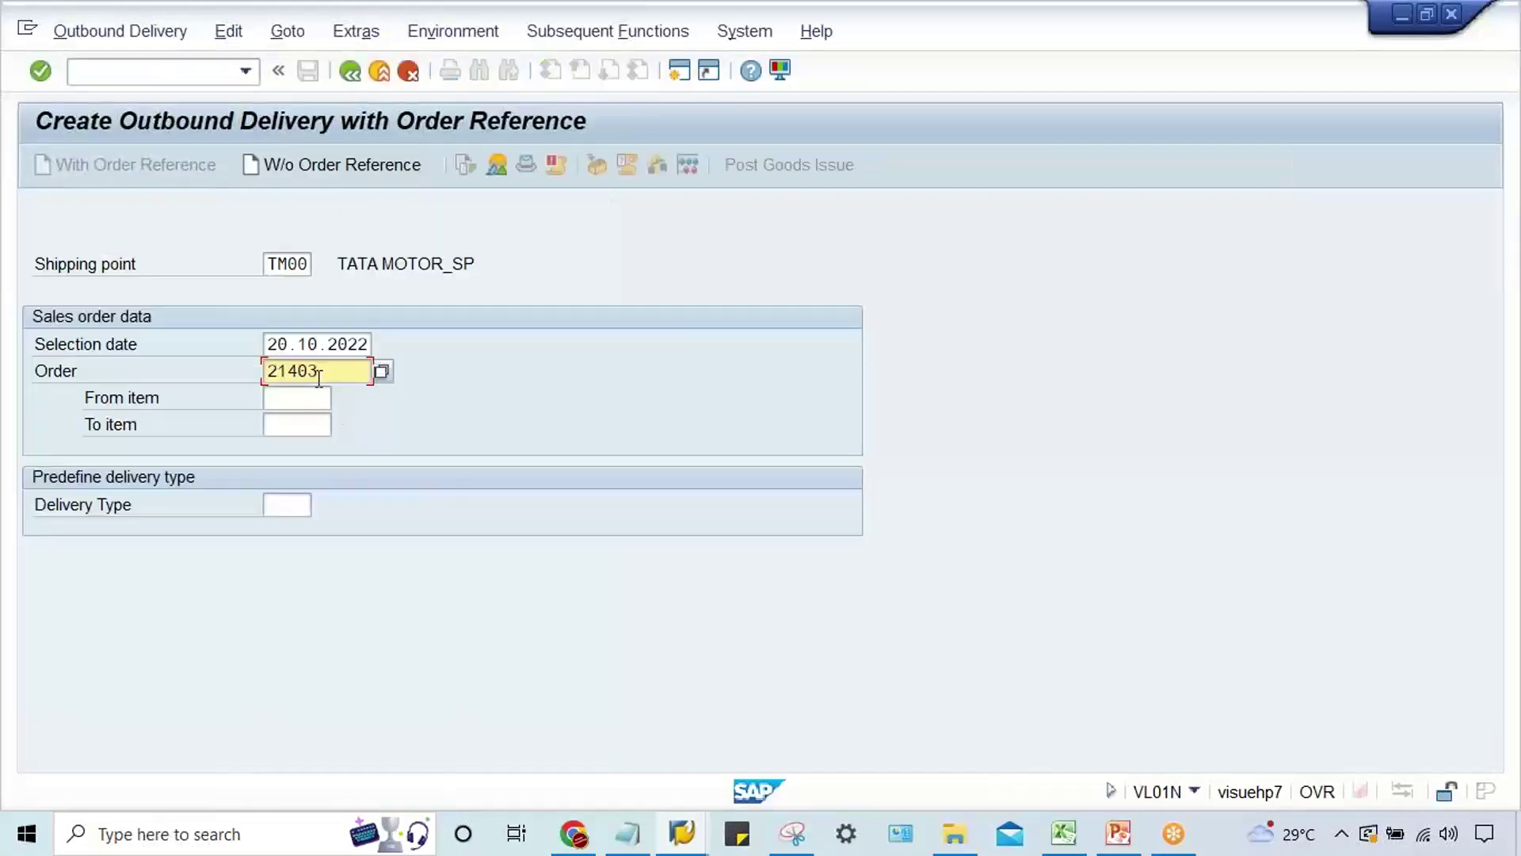
pyautogui.doubleClick(321, 371)
pyautogui.press('Return')
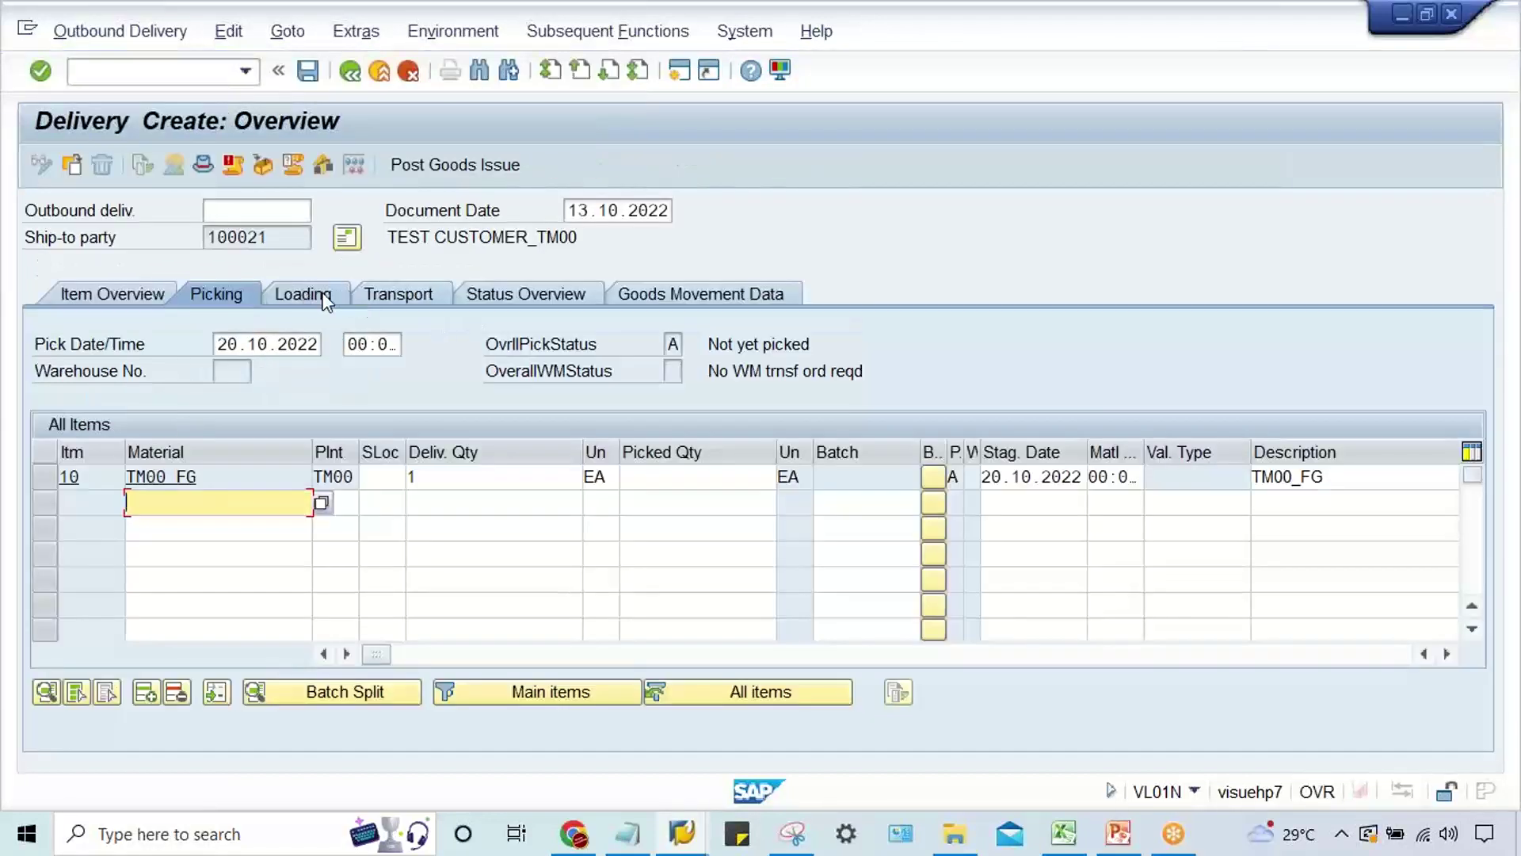
# Enter picked quantity 1 for item 10 on the Picking data
pyautogui.click(667, 475)
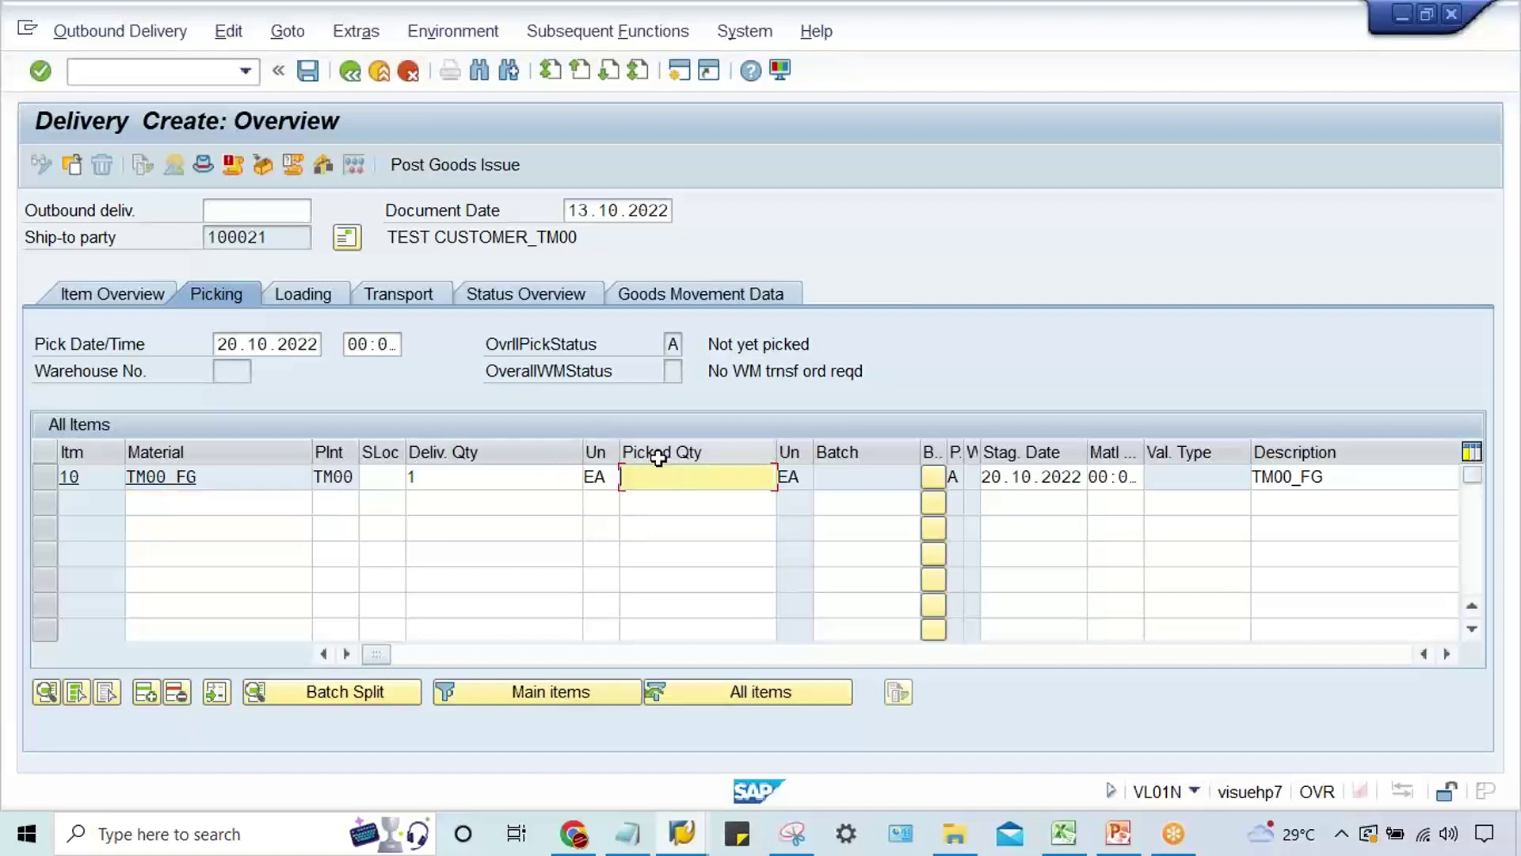
pyautogui.write('1')
pyautogui.press('Return')
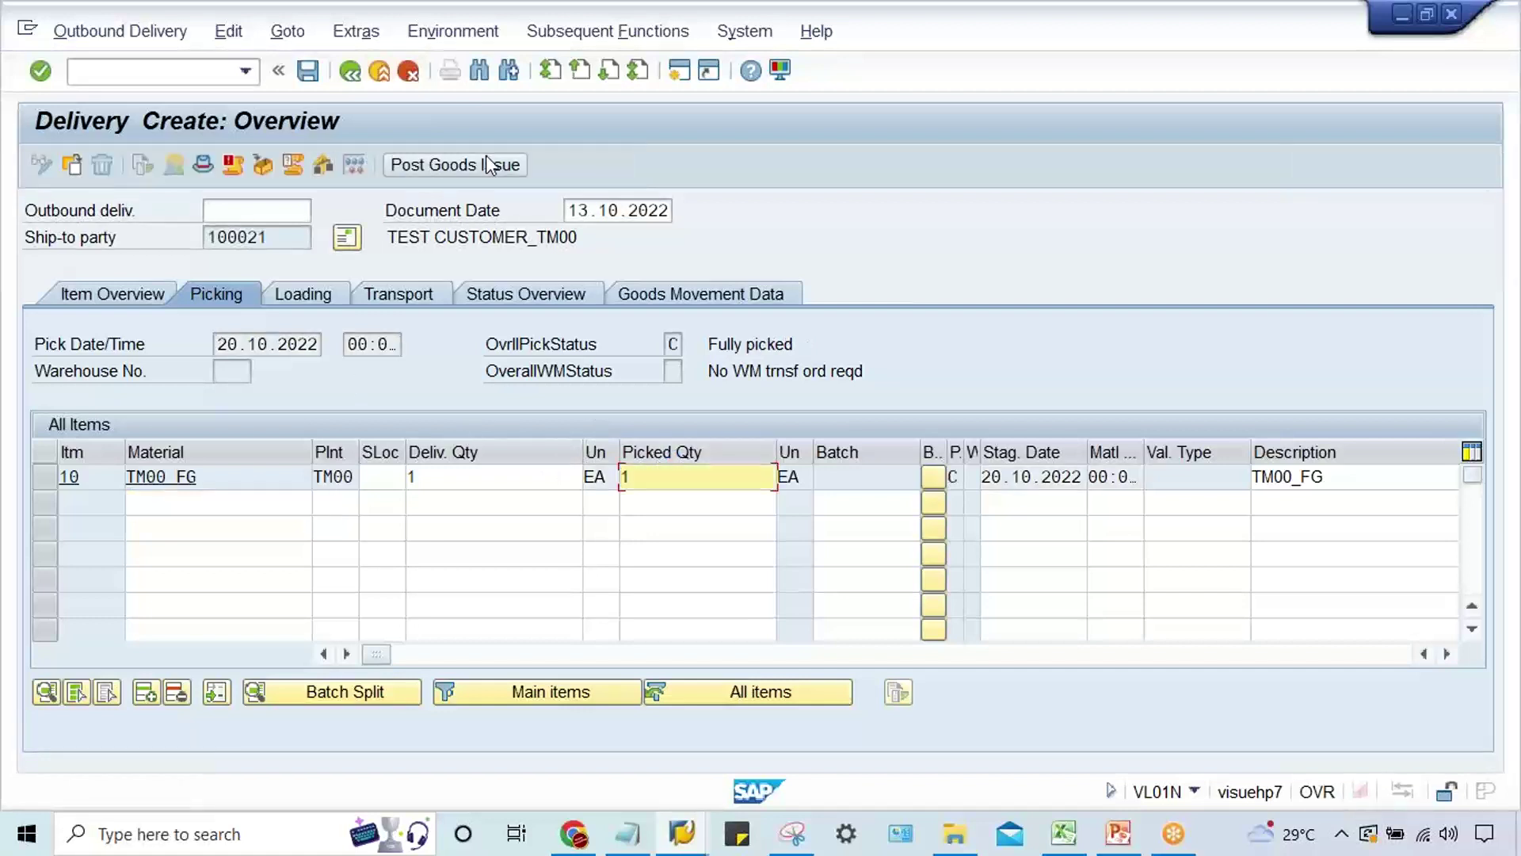
# Post goods issue and view the detailed help for log error VL604
pyautogui.click(456, 165)
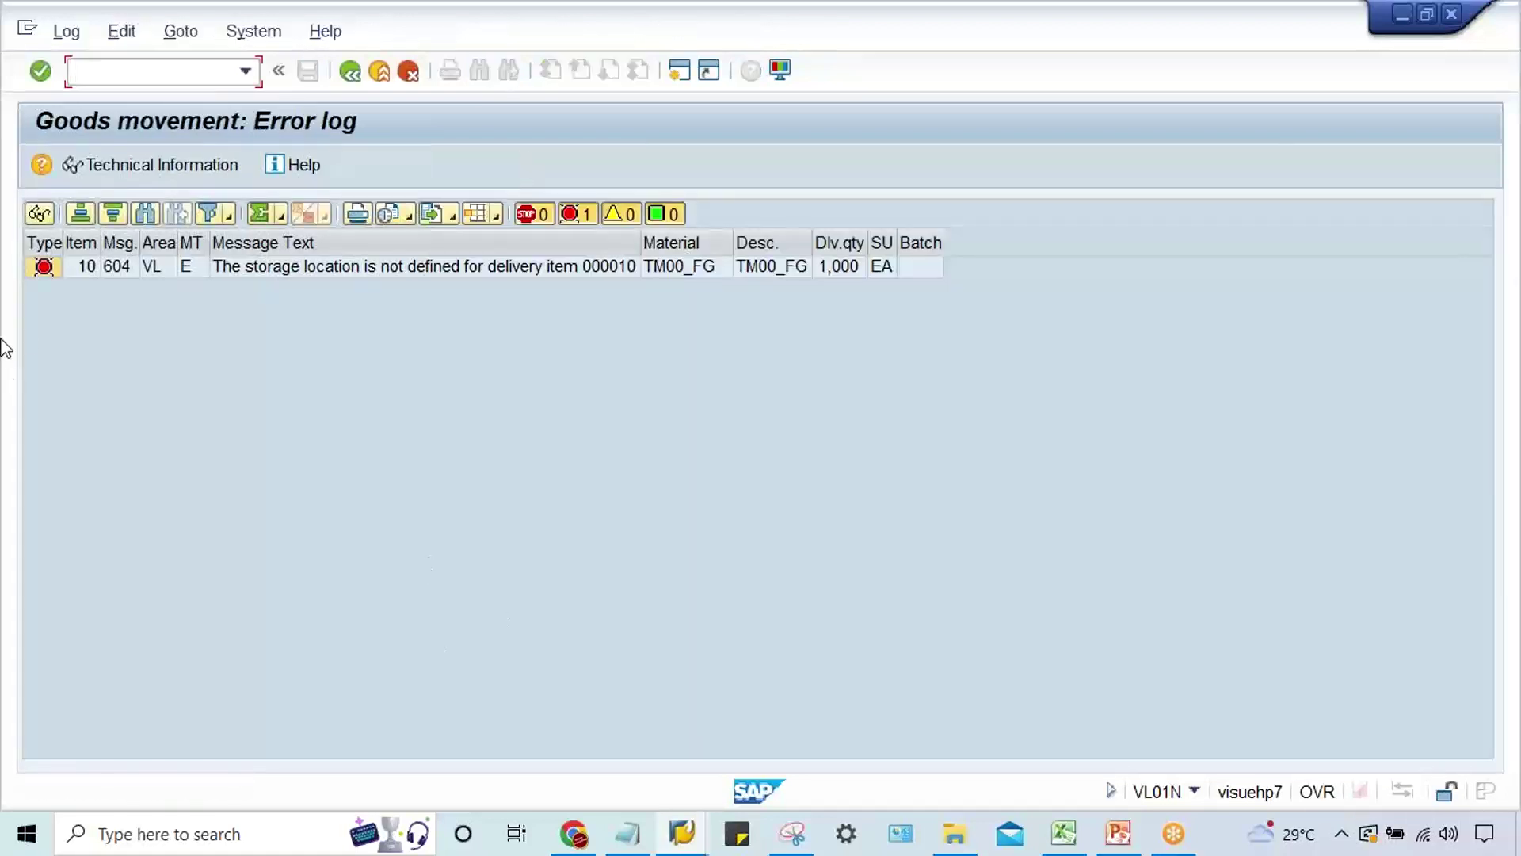
pyautogui.click(298, 267)
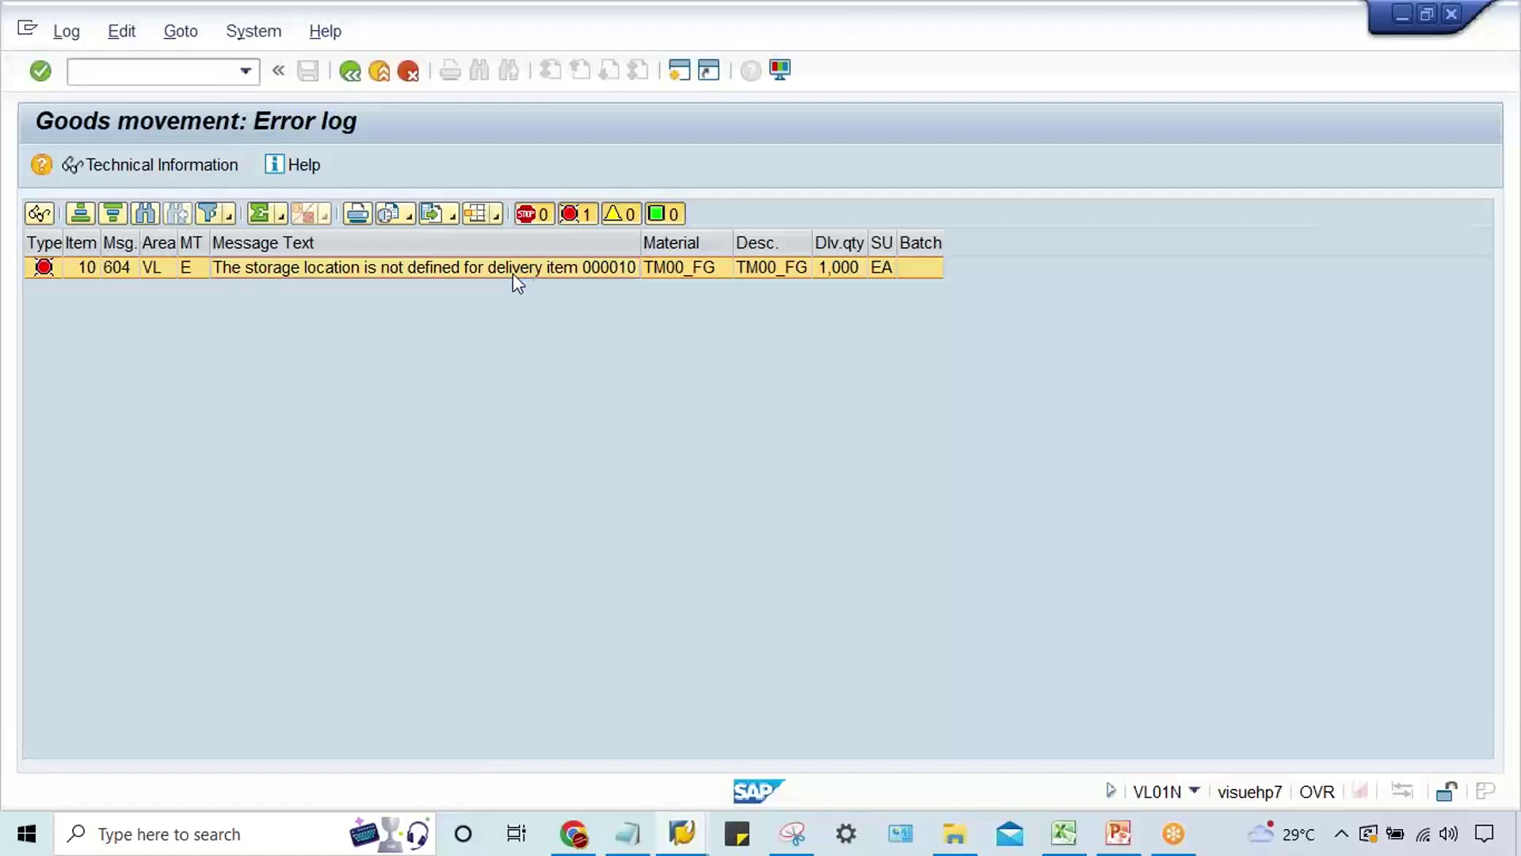
pyautogui.doubleClick(512, 273)
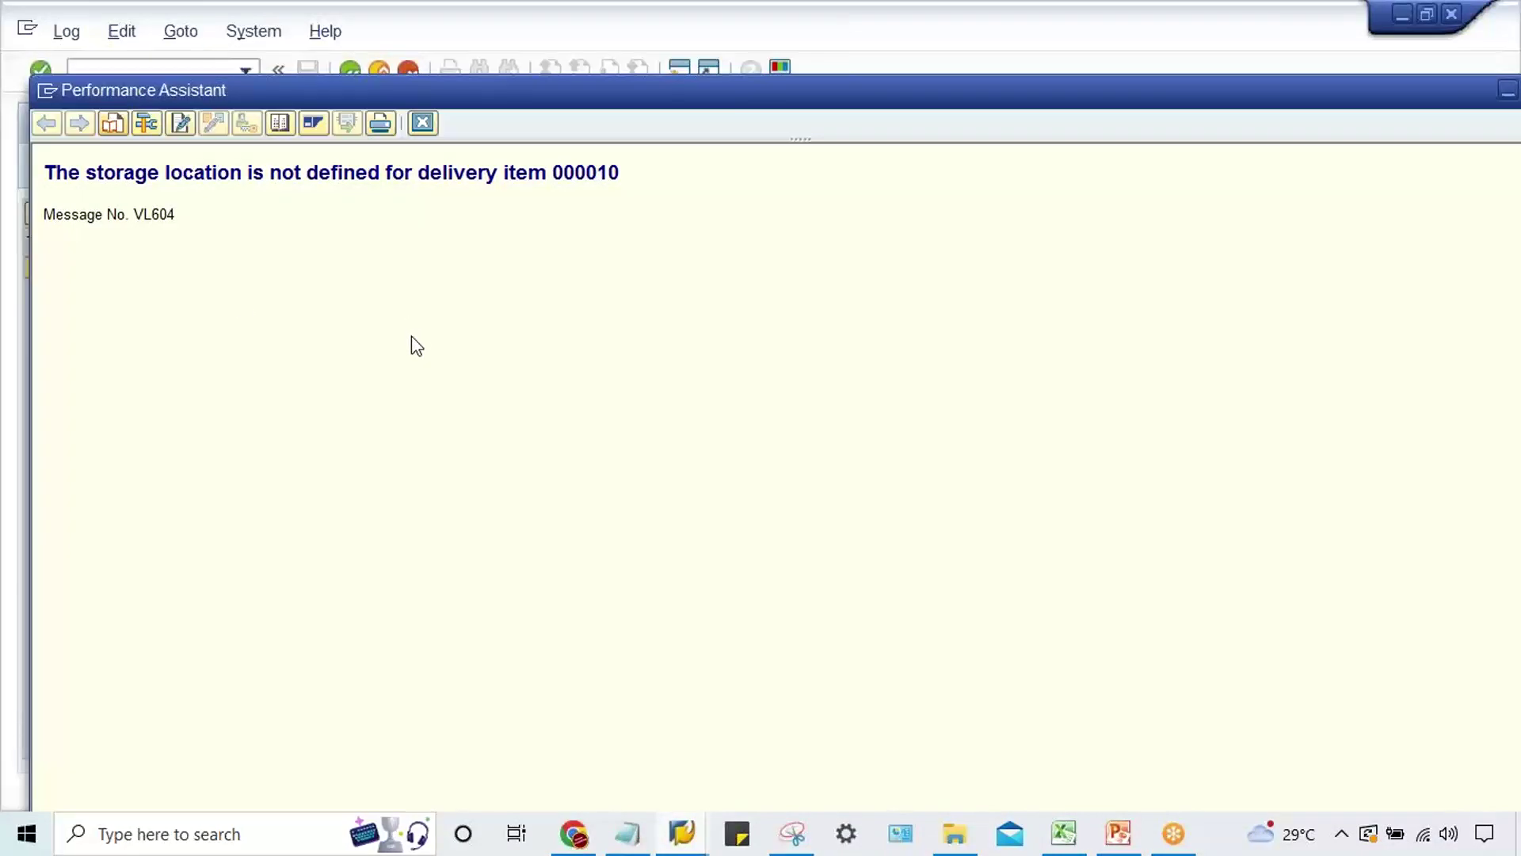
# Highlight the storage location error text and message number VL604, then dismiss the help
pyautogui.moveTo(48, 171); pyautogui.dragTo(725, 160)
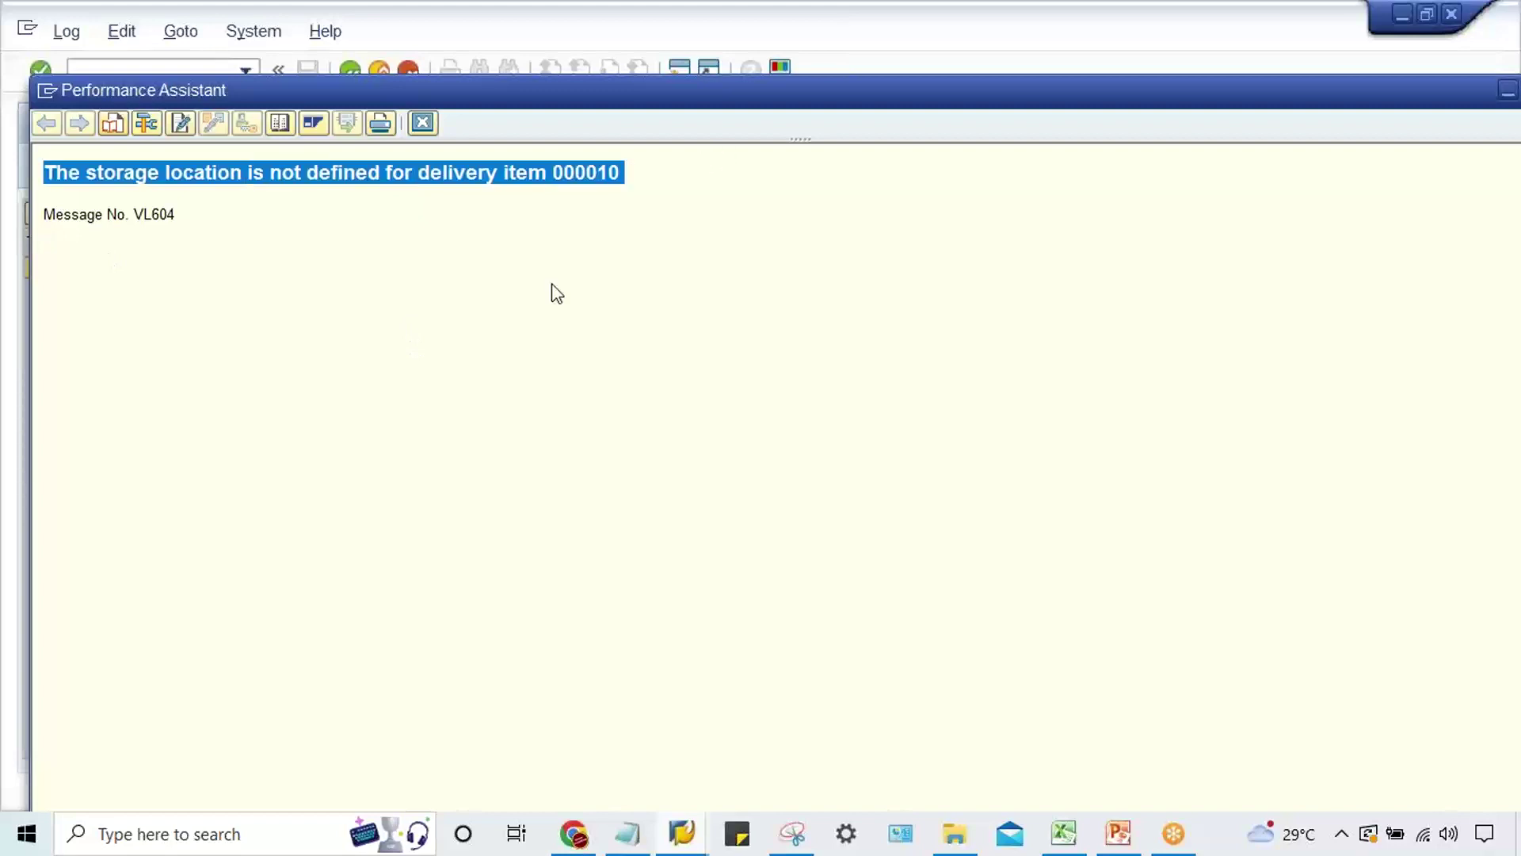
pyautogui.moveTo(178, 214); pyautogui.dragTo(12, 238)
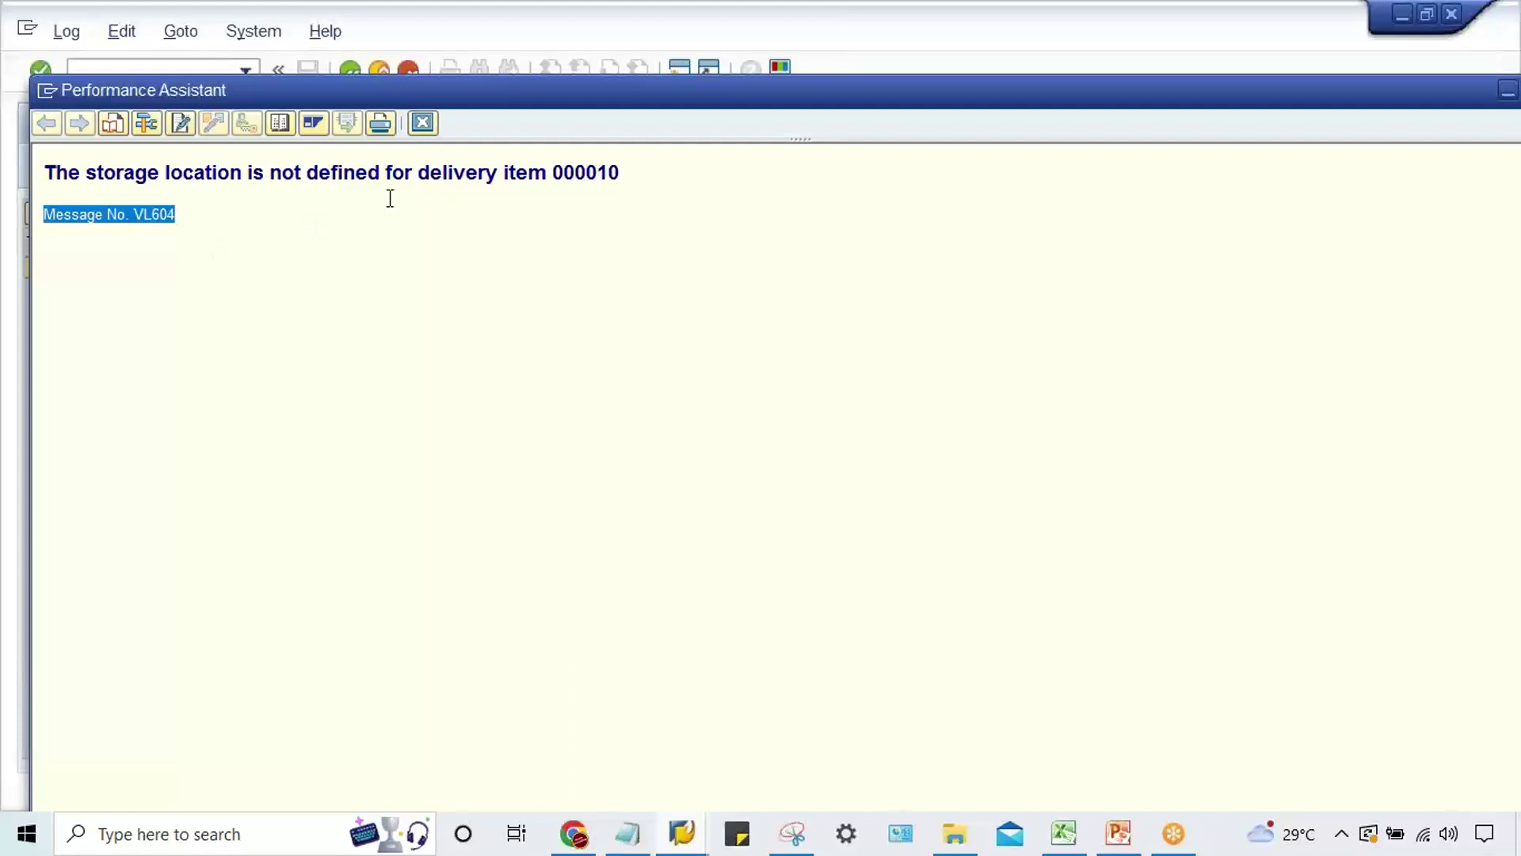
pyautogui.click(423, 123)
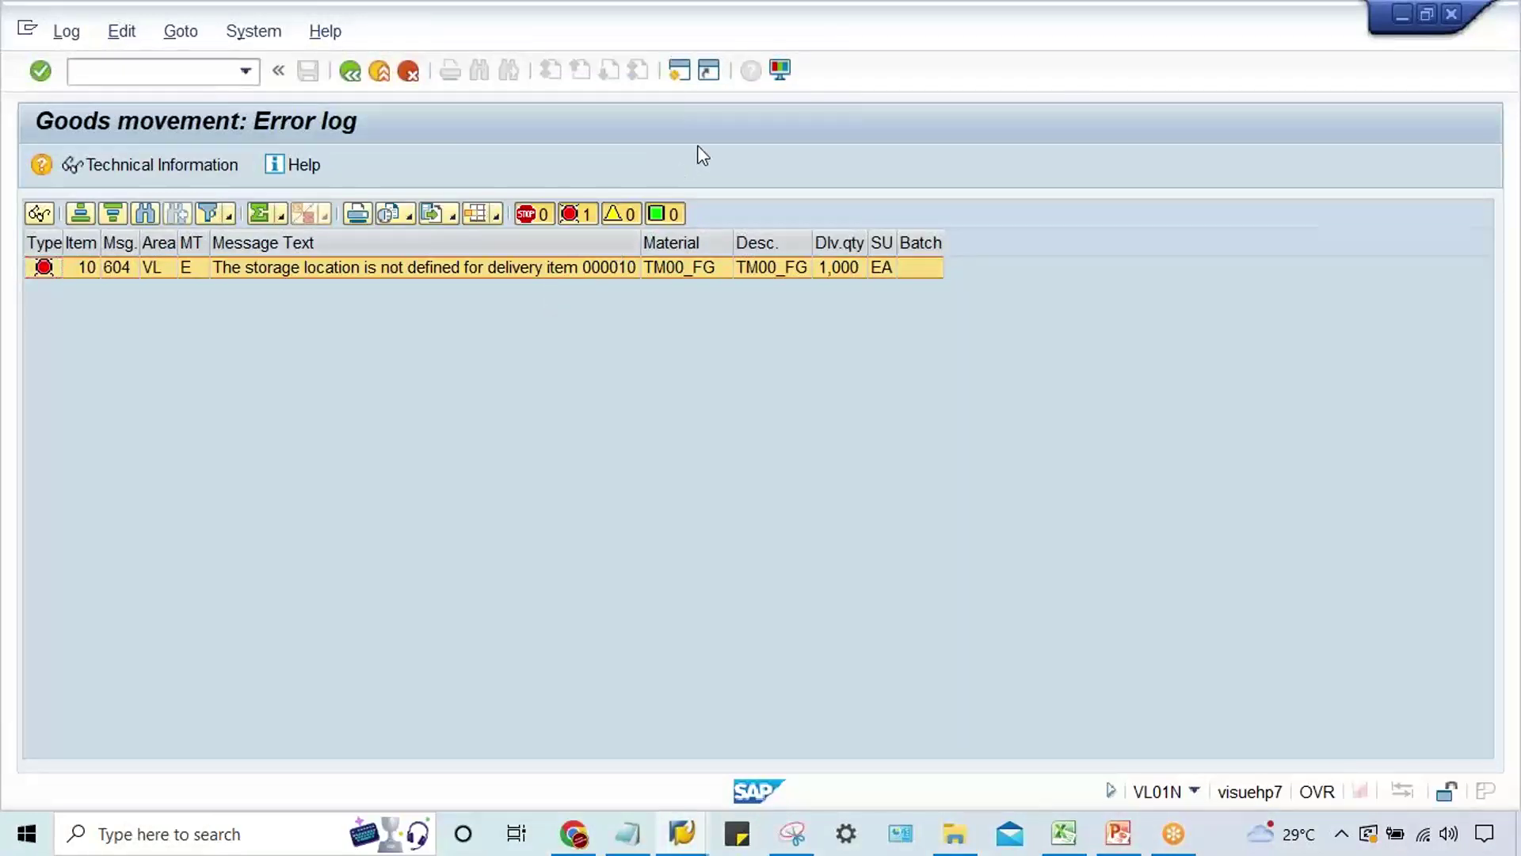
# In a new session, run transaction OVL3 from the command history
pyautogui.hotkey('ctrl', '+')
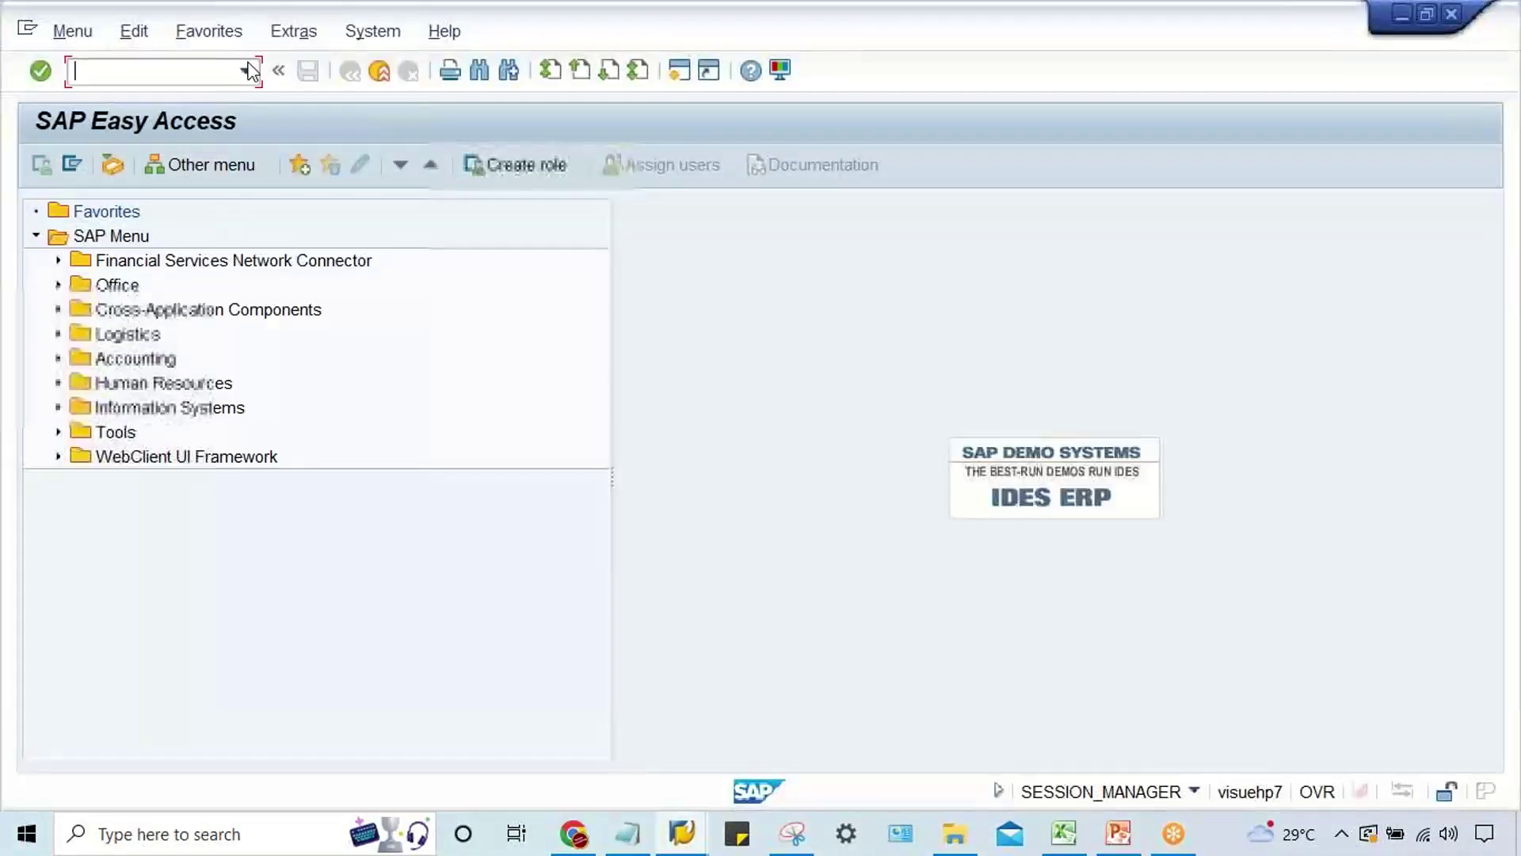
pyautogui.click(245, 70)
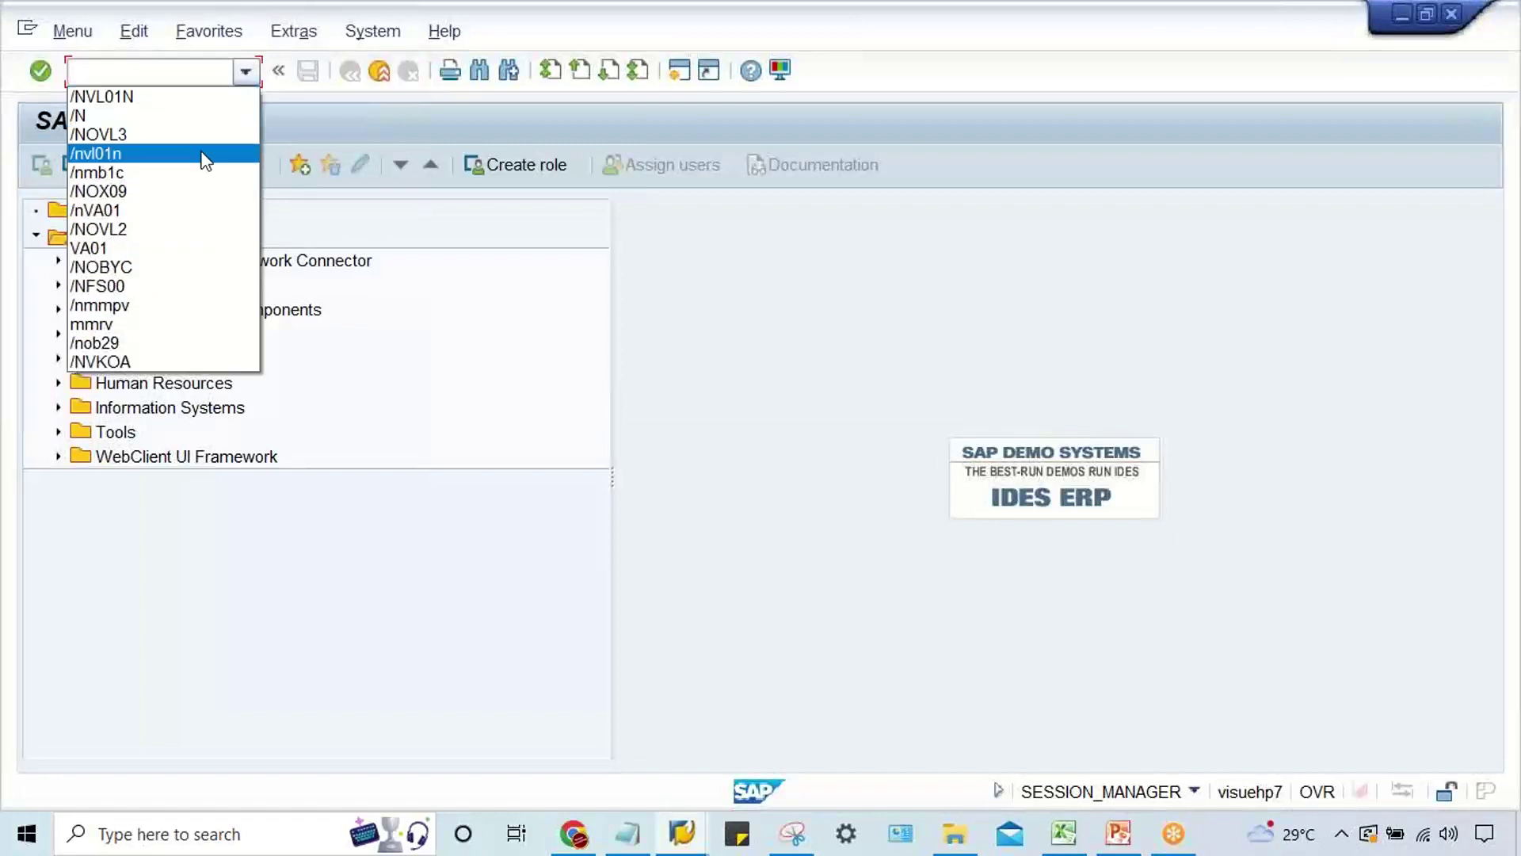
pyautogui.click(100, 134)
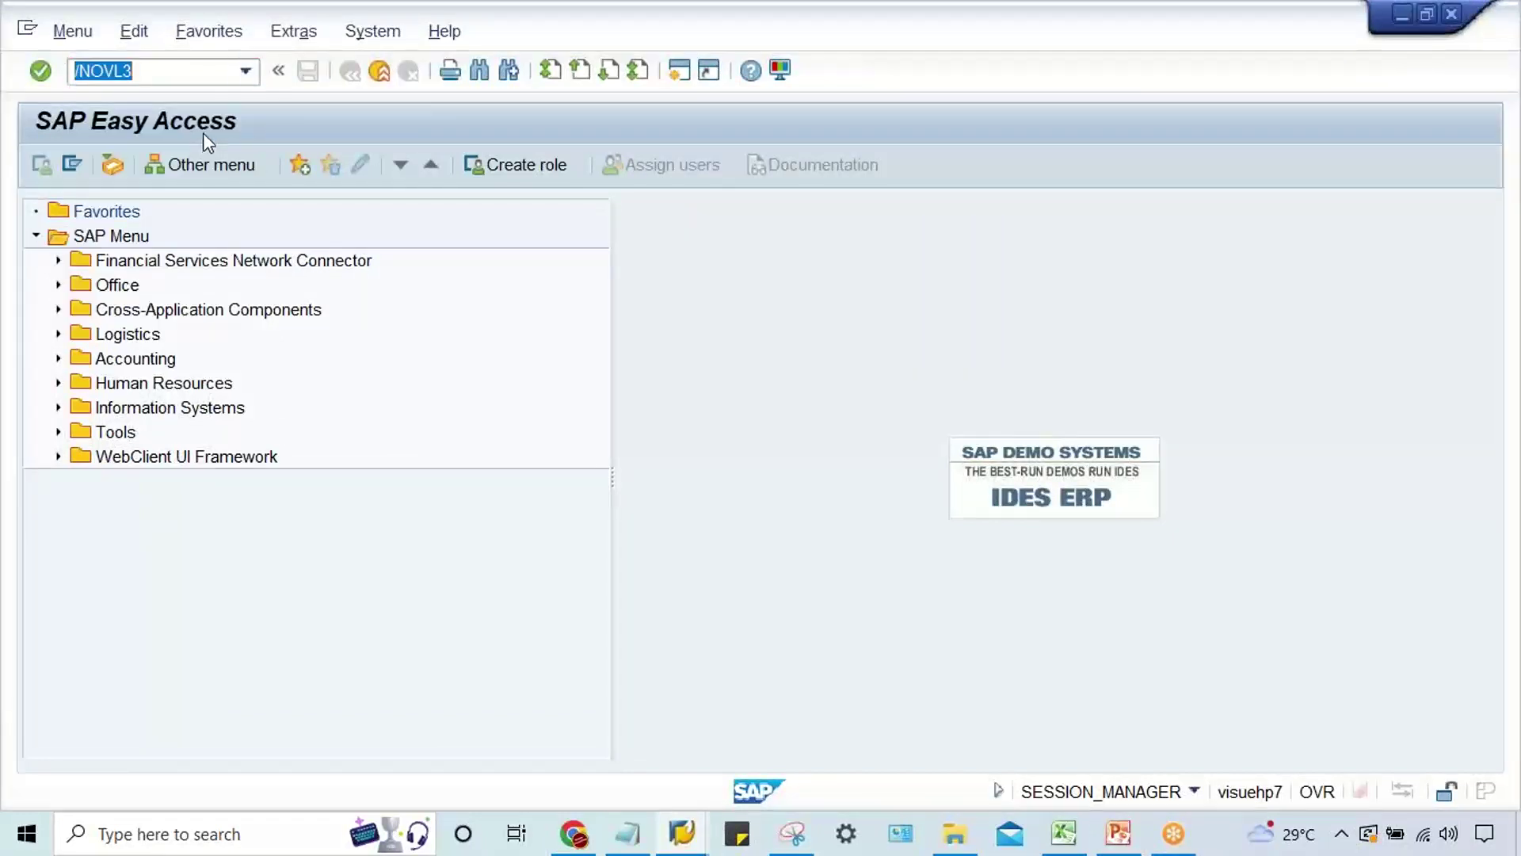
pyautogui.press('Return')
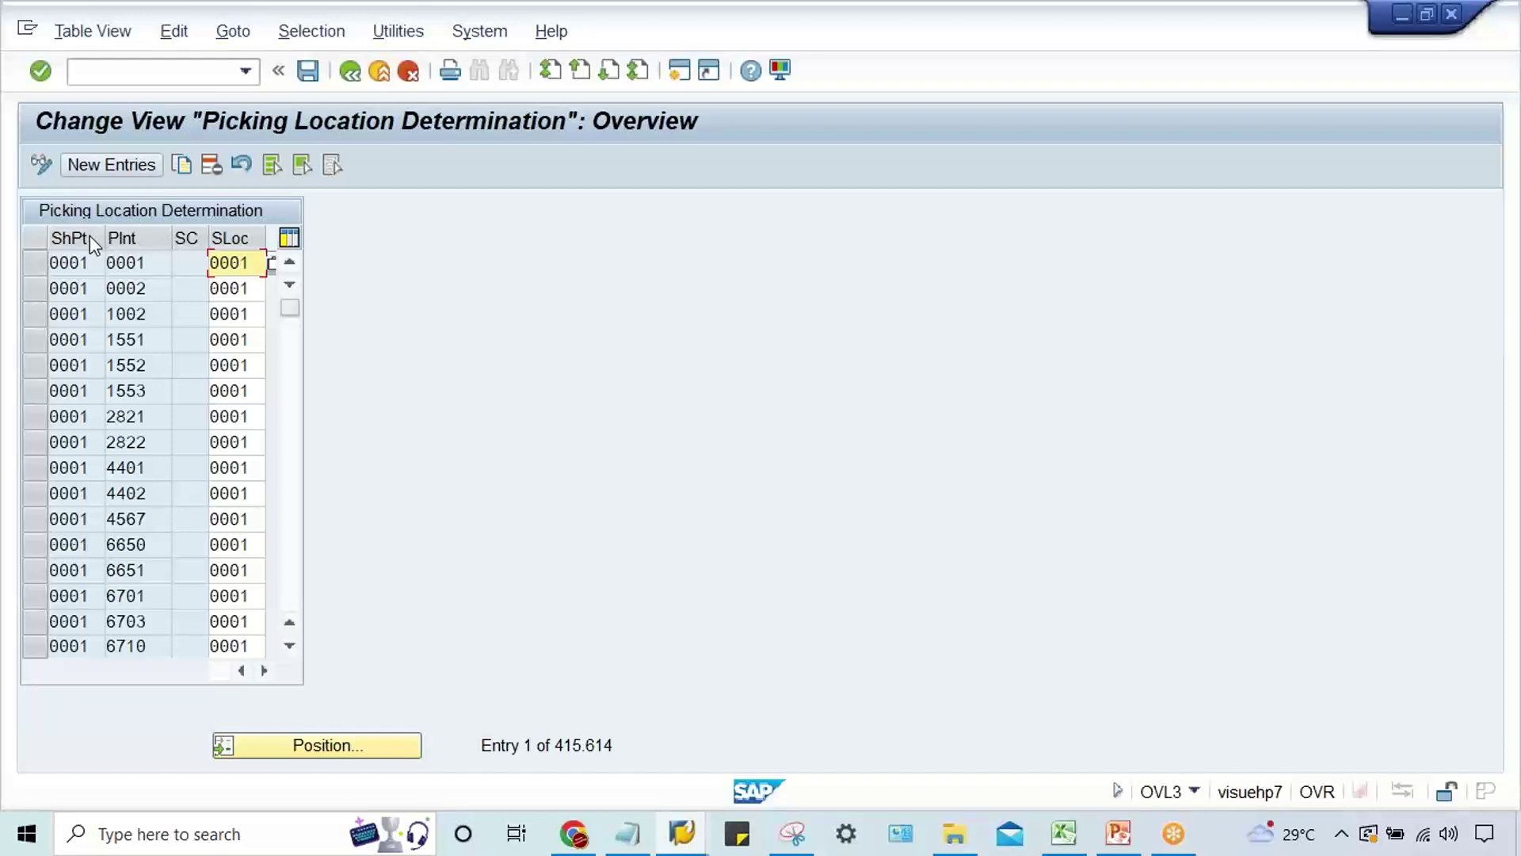
# Add a new entry with shipping point TM00, plant TM00 and storage location TM00
pyautogui.click(111, 164)
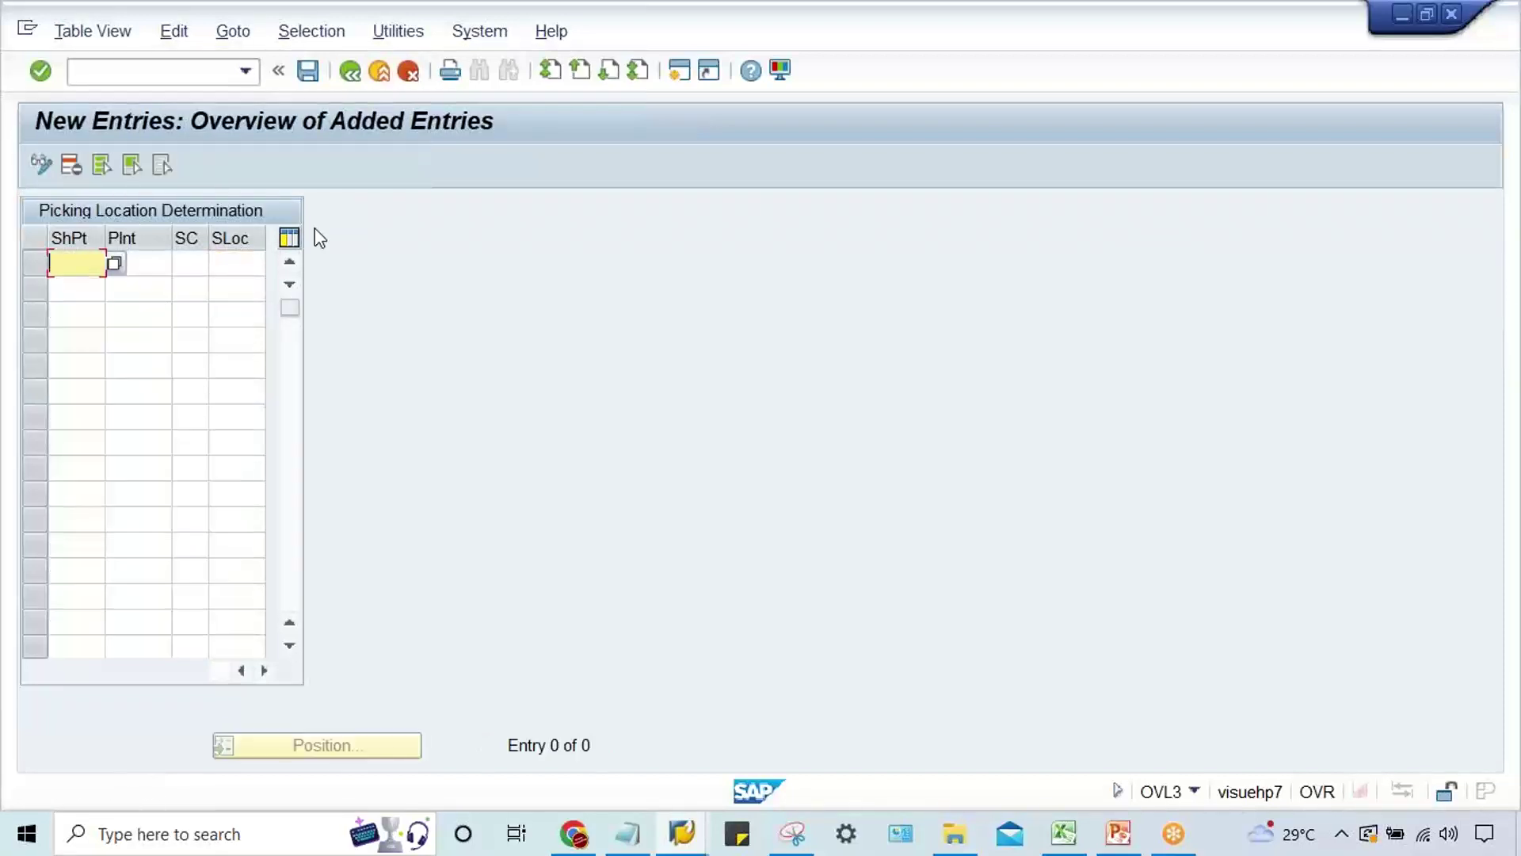
pyautogui.write('TM00')
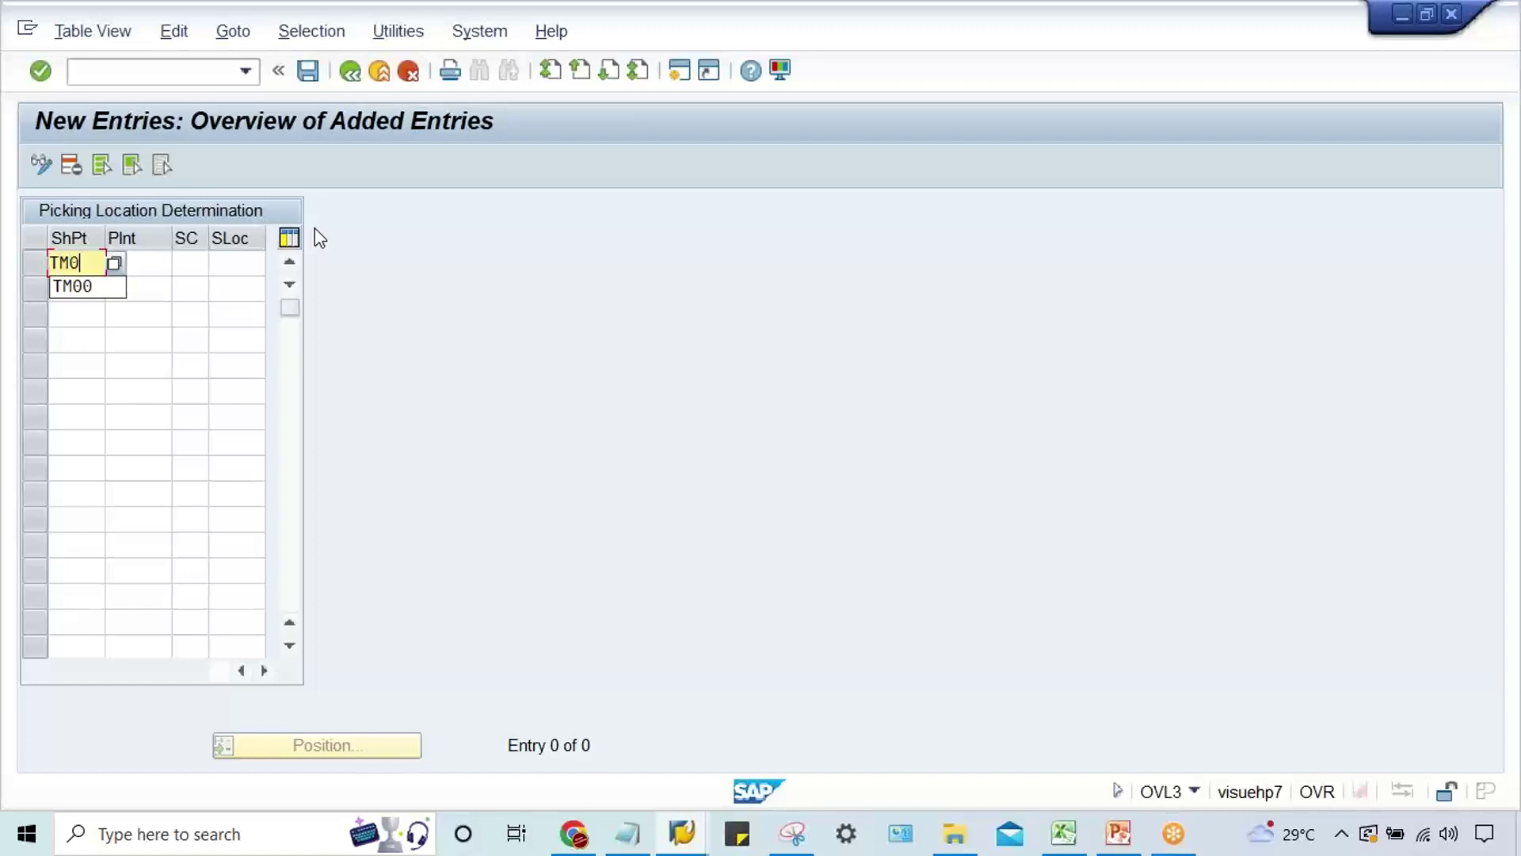
pyautogui.press('Tab')
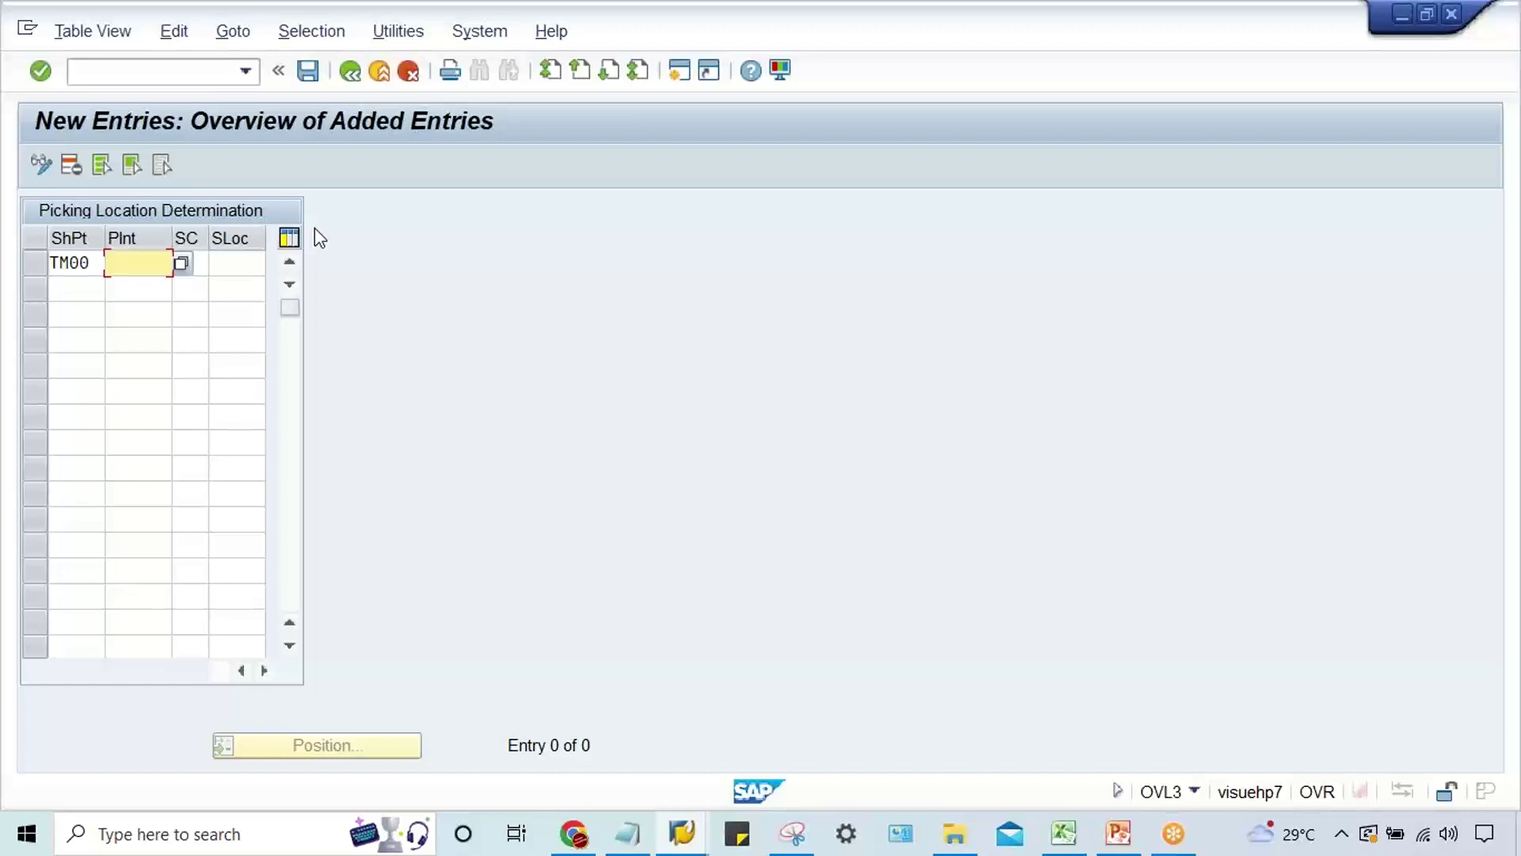
pyautogui.write('TM00')
pyautogui.press('Tab')
pyautogui.press('Tab')
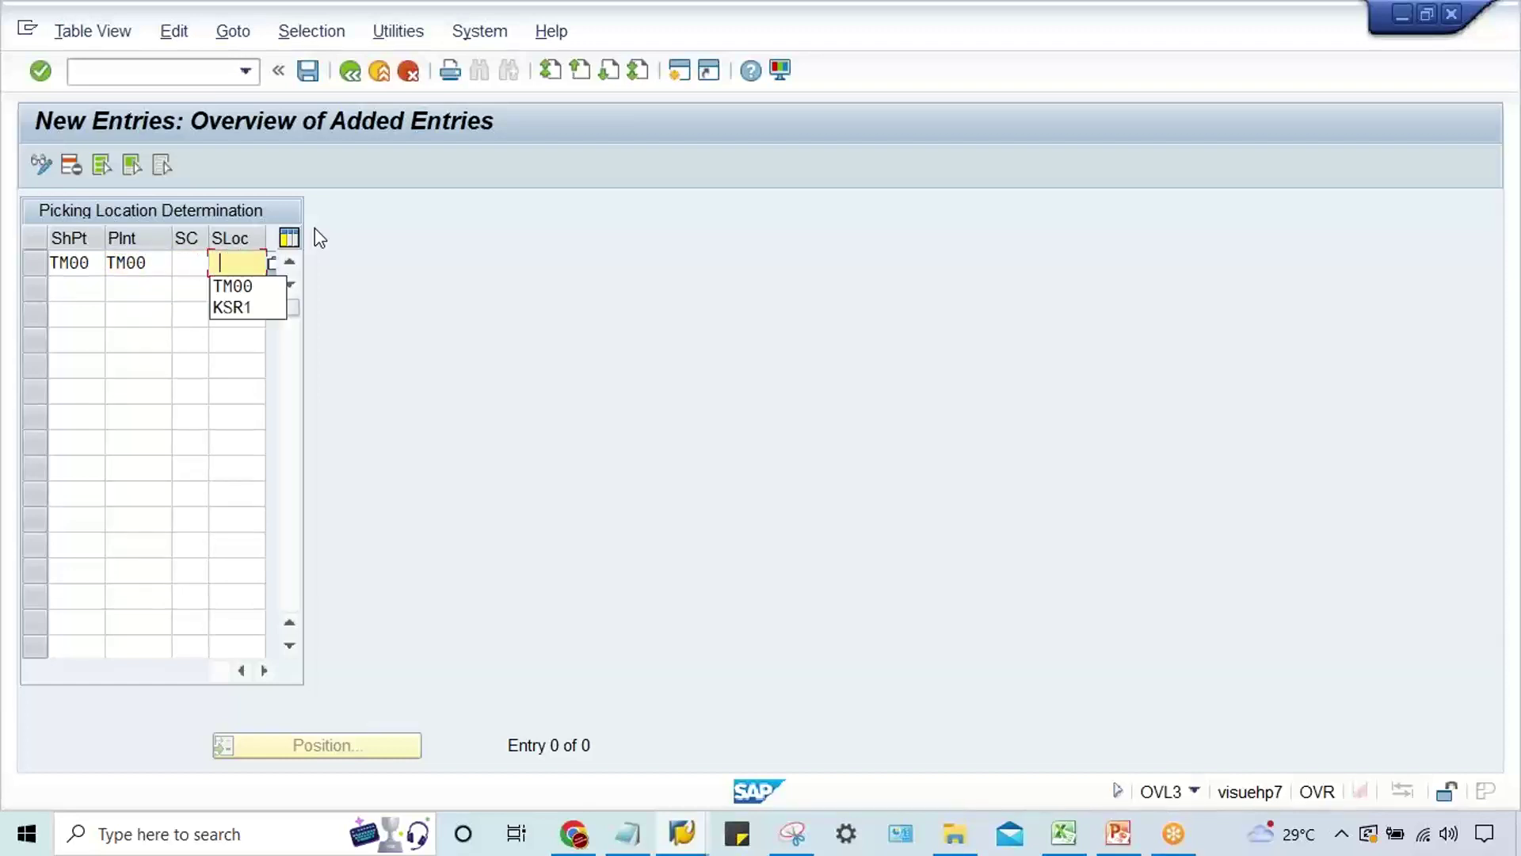
pyautogui.press('Down')
pyautogui.press('Return')
pyautogui.press('Return')
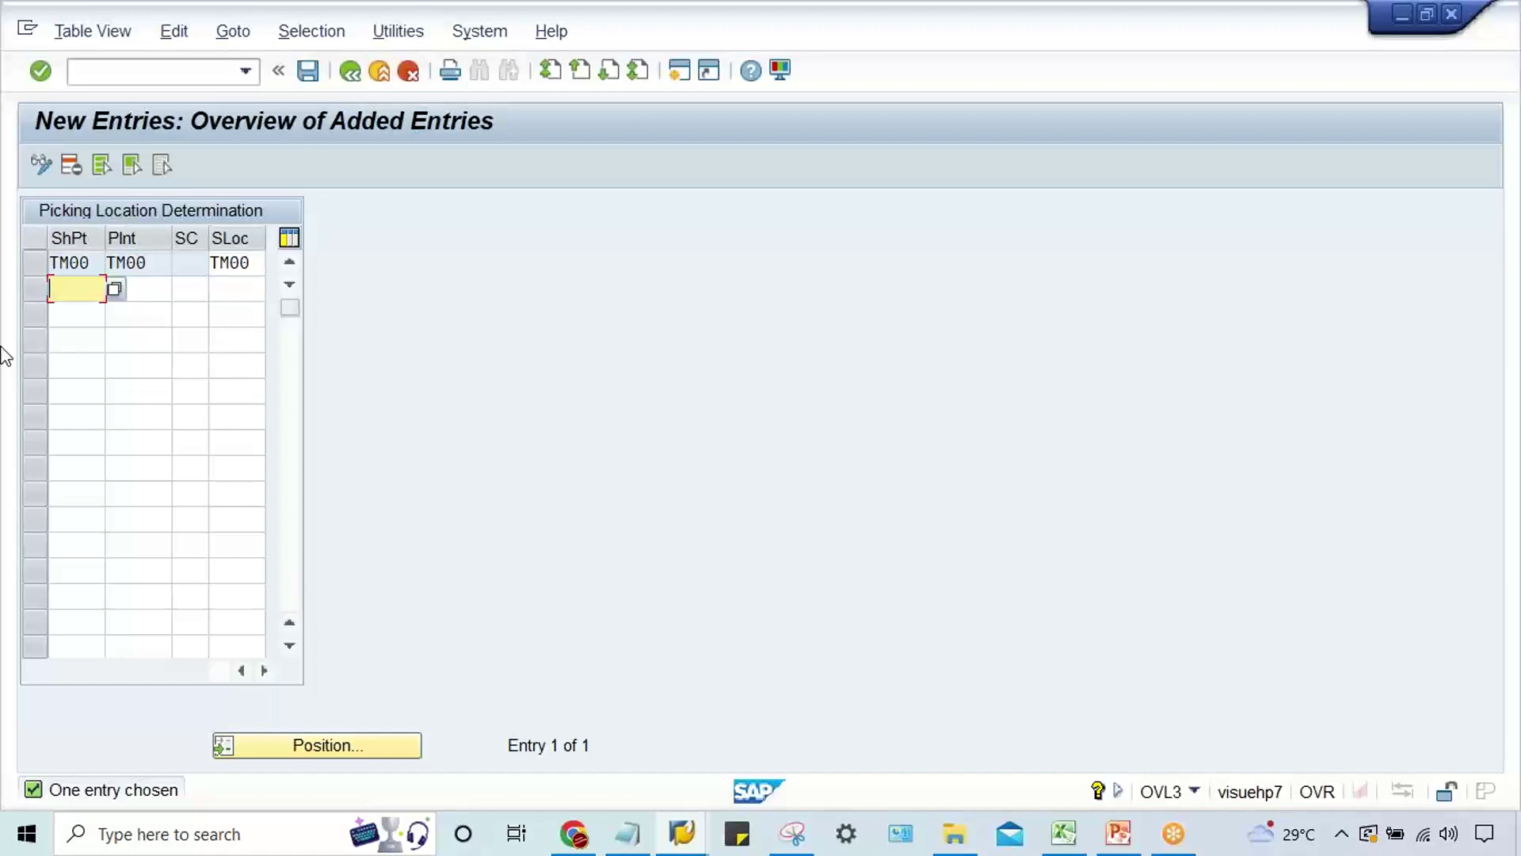
# Review the fields of the new TM00 row before saving
pyautogui.click(69, 262)
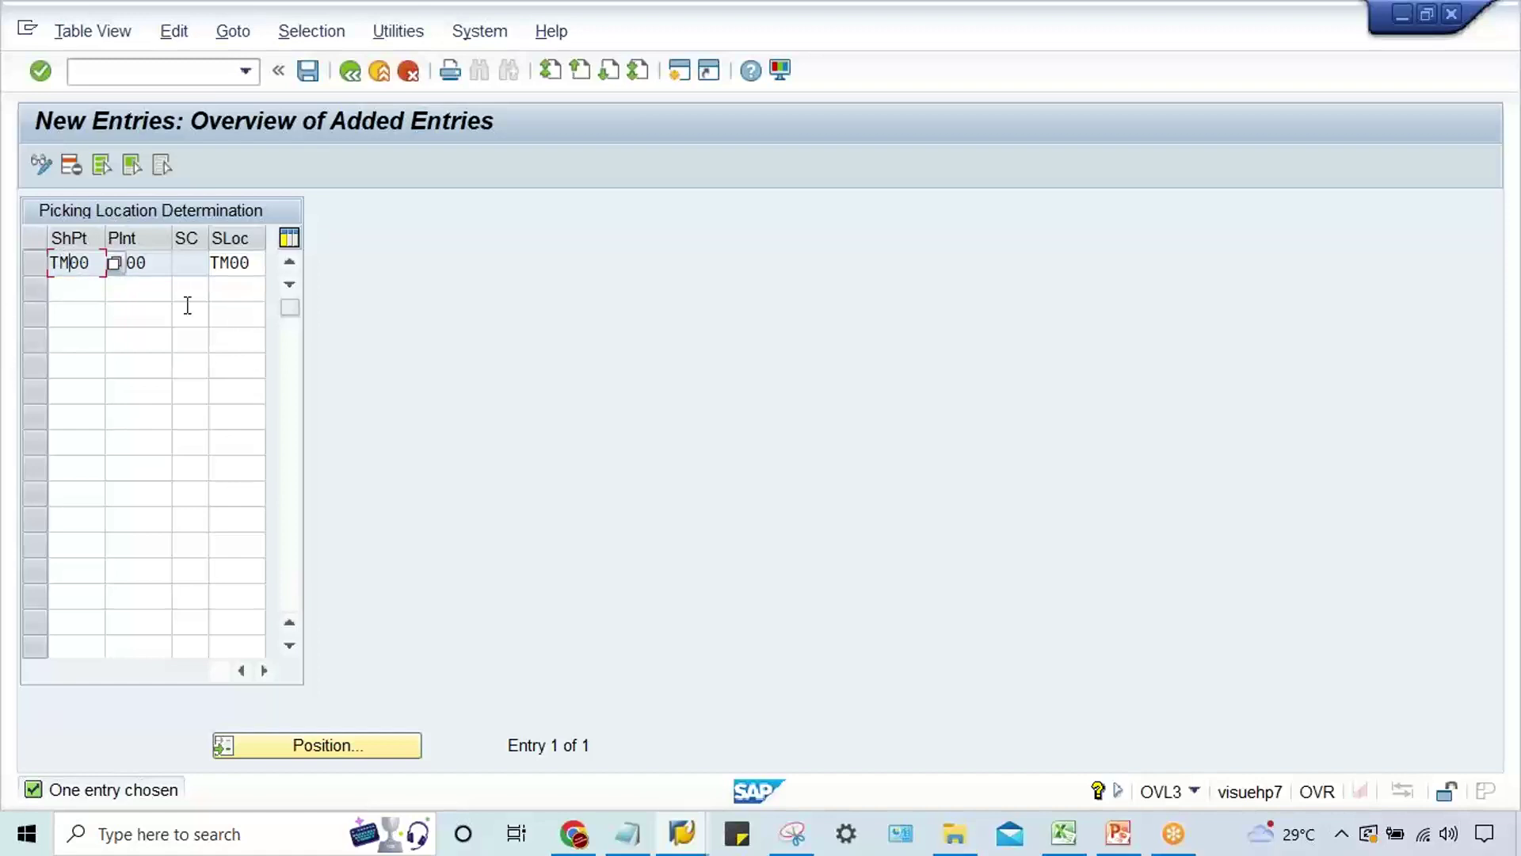
pyautogui.click(234, 263)
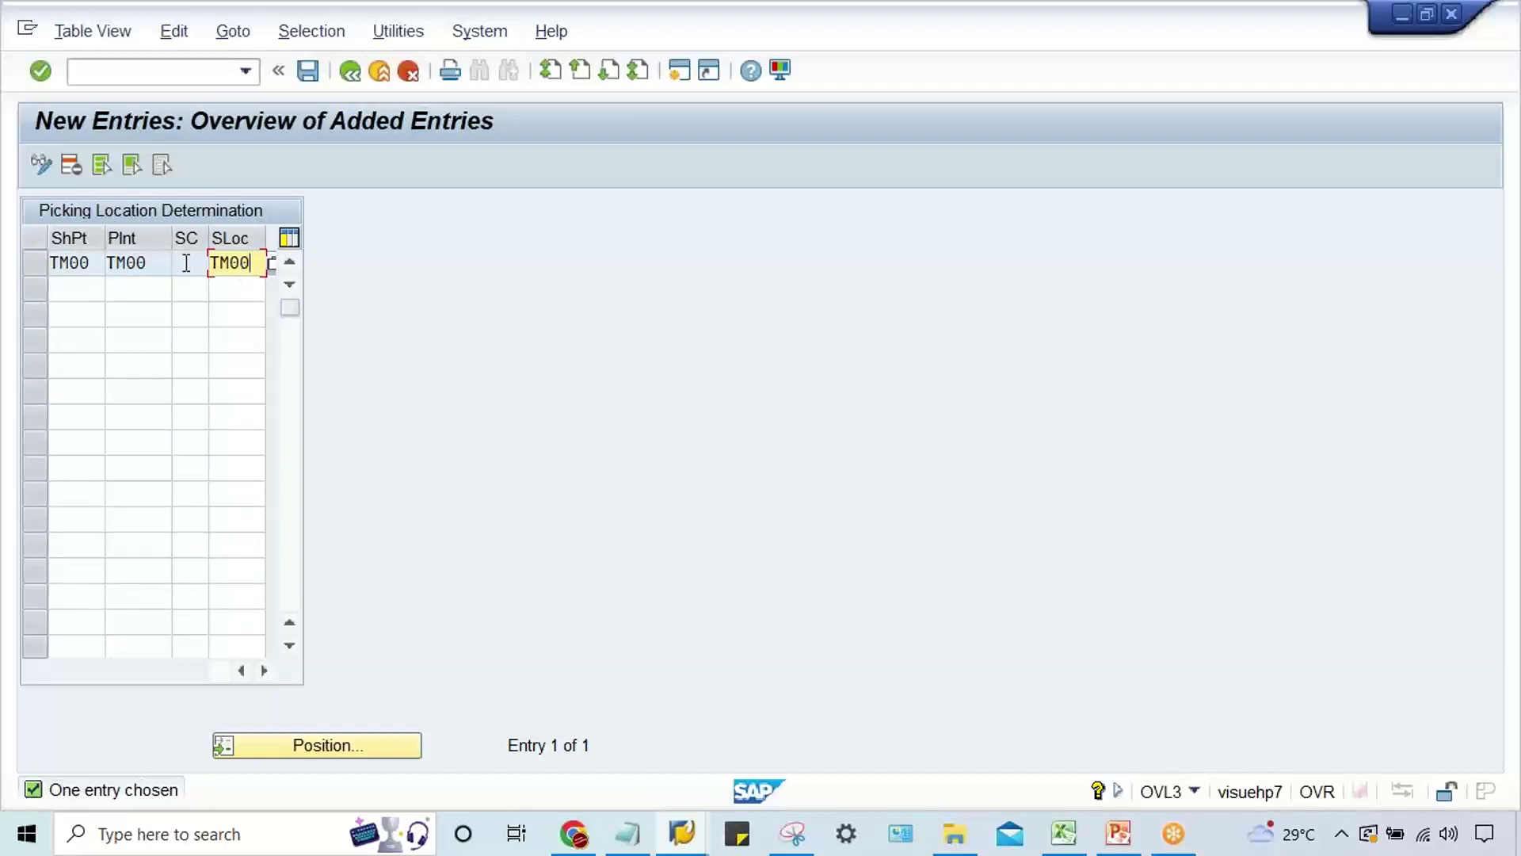
pyautogui.click(179, 263)
pyautogui.click(238, 263)
# Save the entry, confirm the customizing request, and return to the goods movement error log window
pyautogui.hotkey('ctrl', 's')
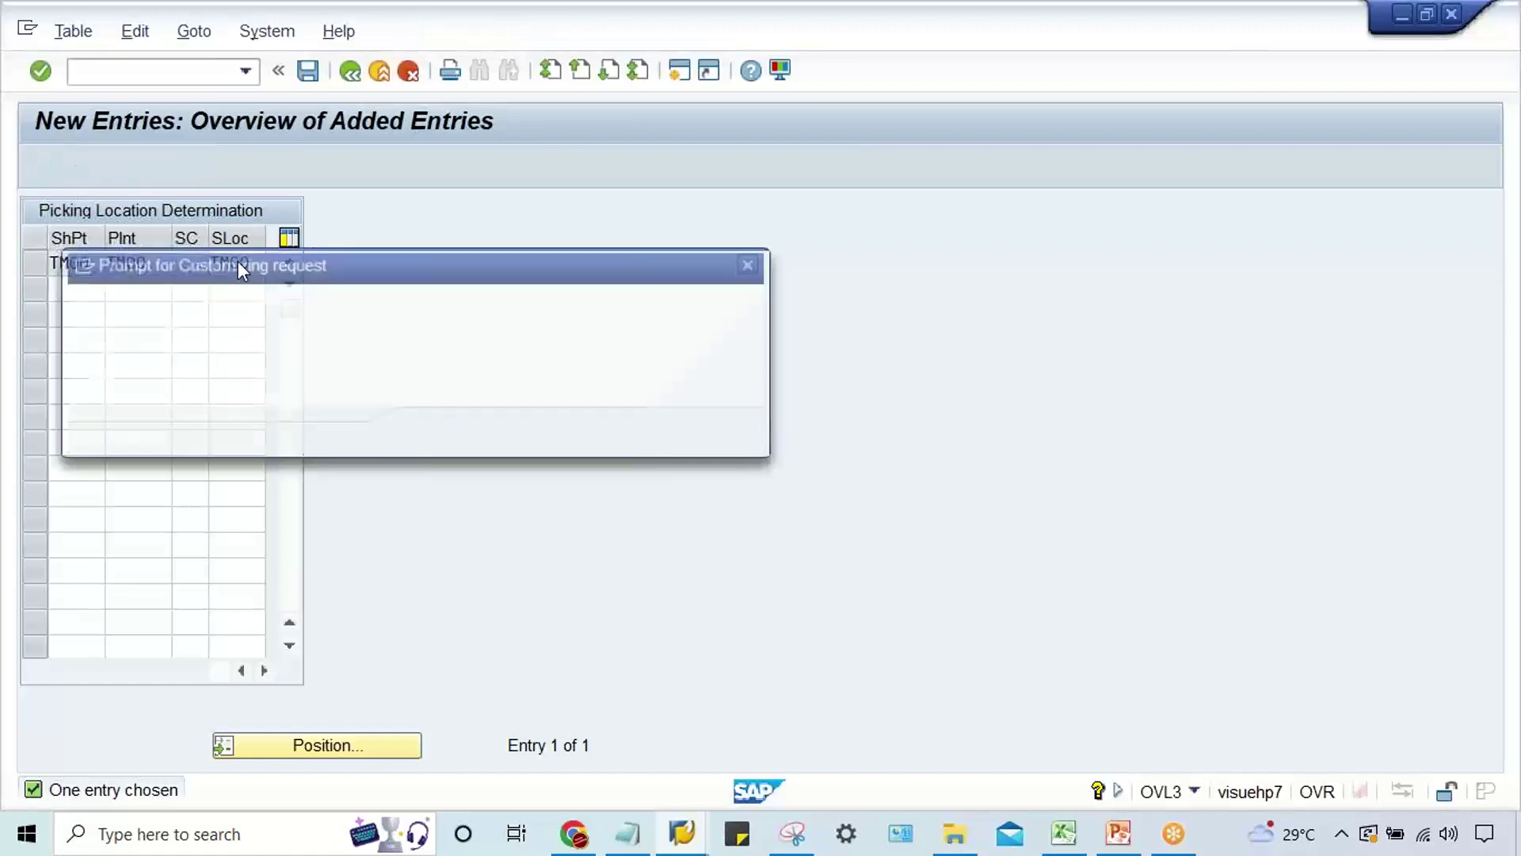
pyautogui.press('Return')
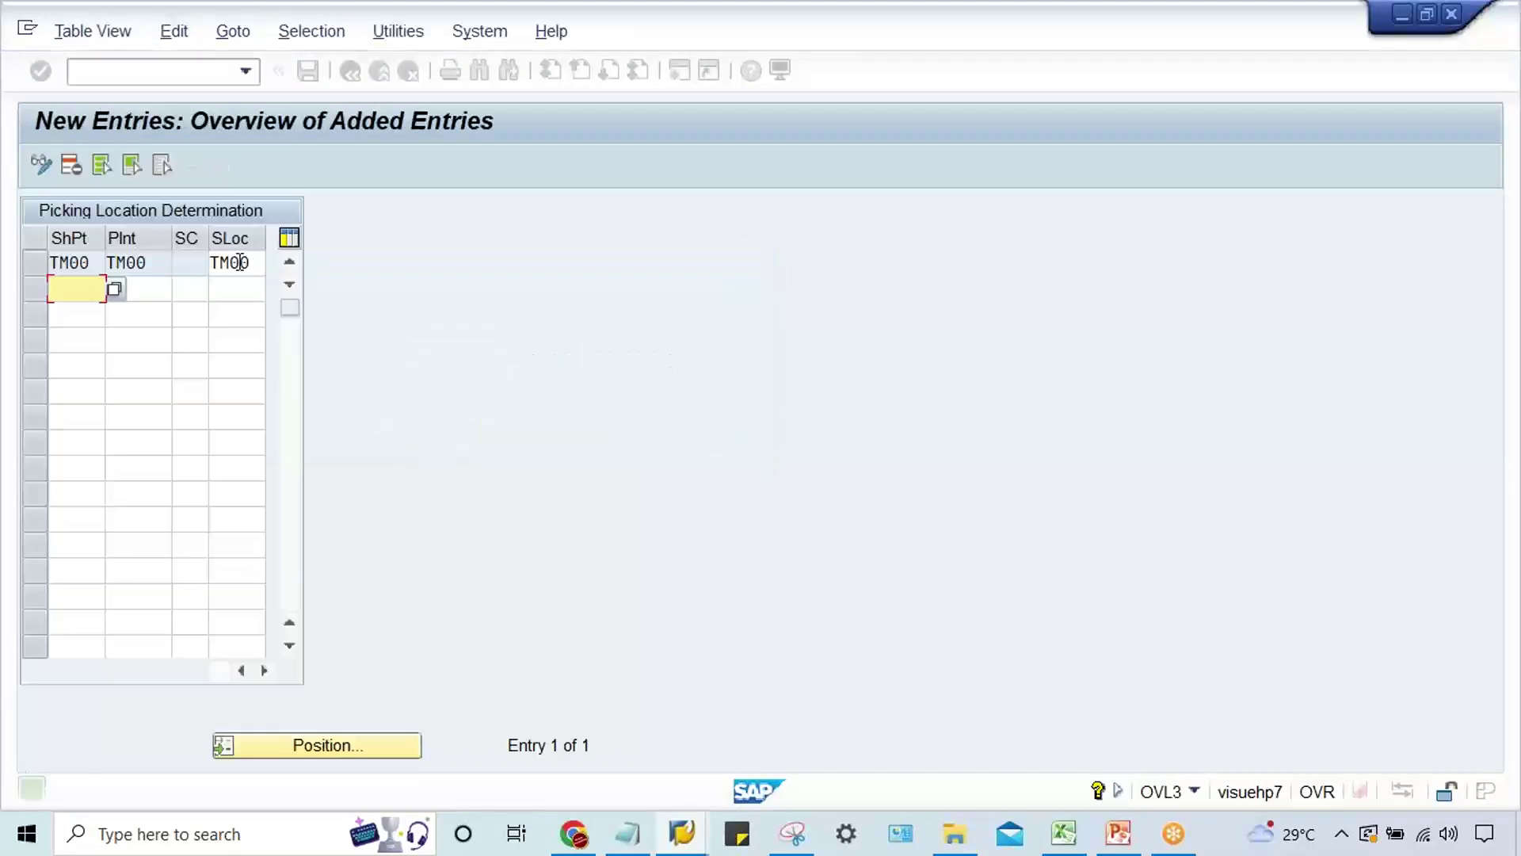
pyautogui.click(682, 833)
pyautogui.click(698, 764)
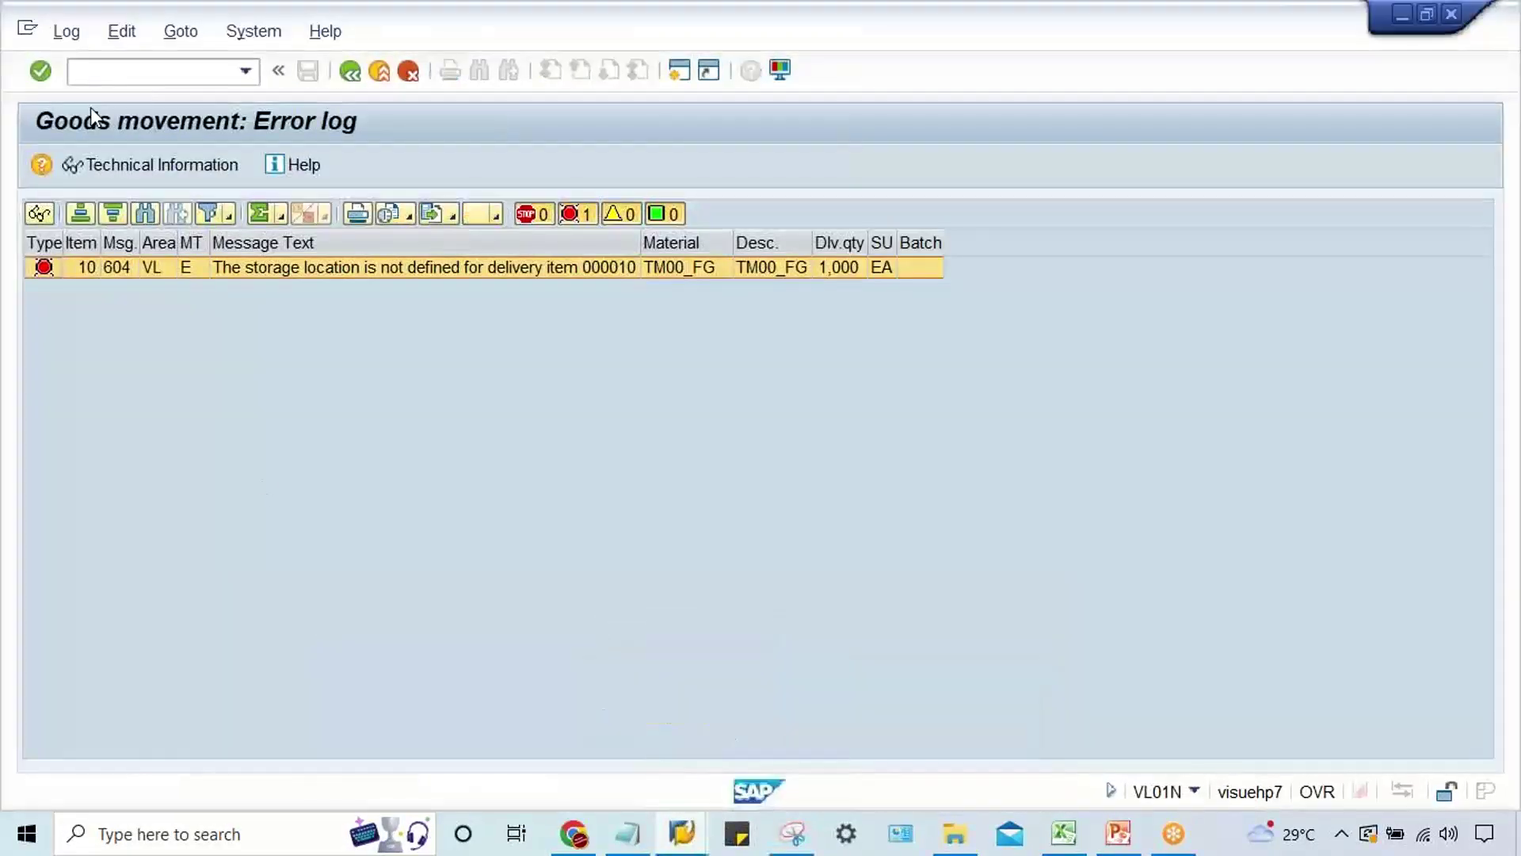
# Go back to the Delivery Create overview and switch to the PowerPoint slides
pyautogui.click(351, 71)
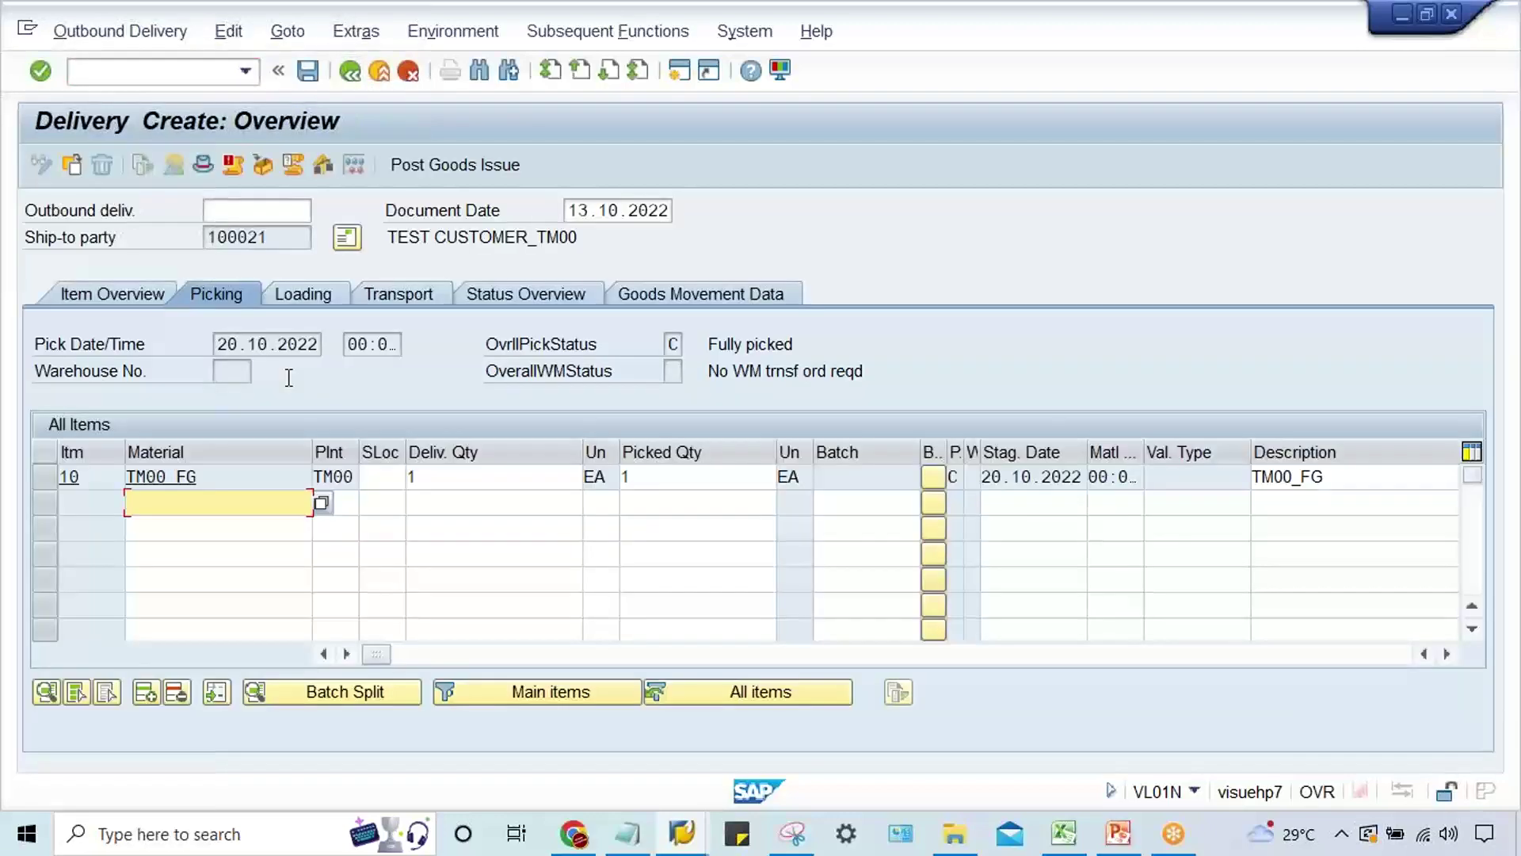
pyautogui.click(1119, 832)
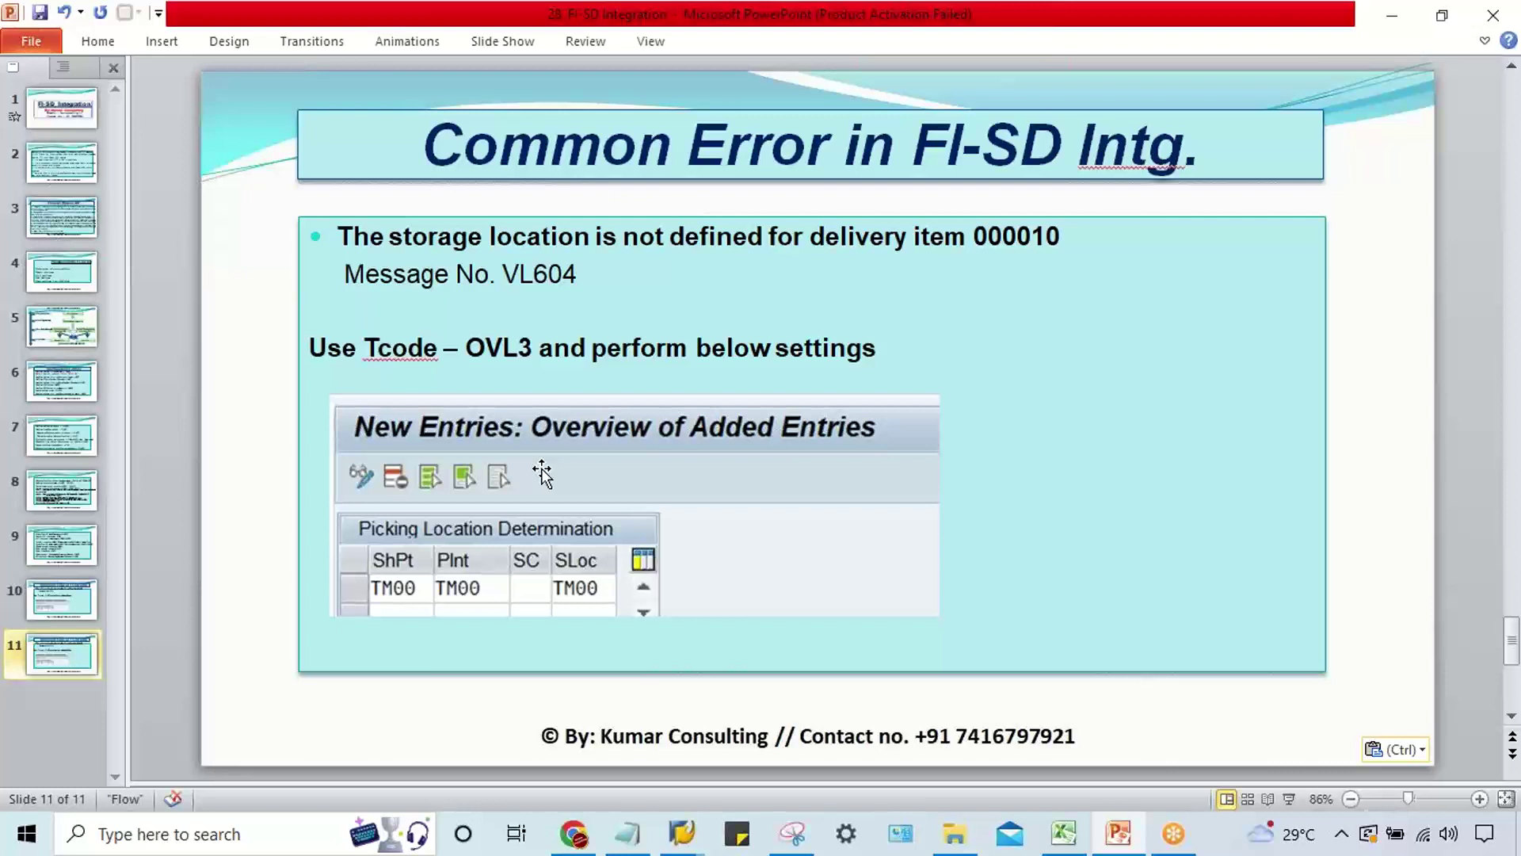
# From slide 1, find the next occurrence of VL604 in the deck
pyautogui.click(46, 126)
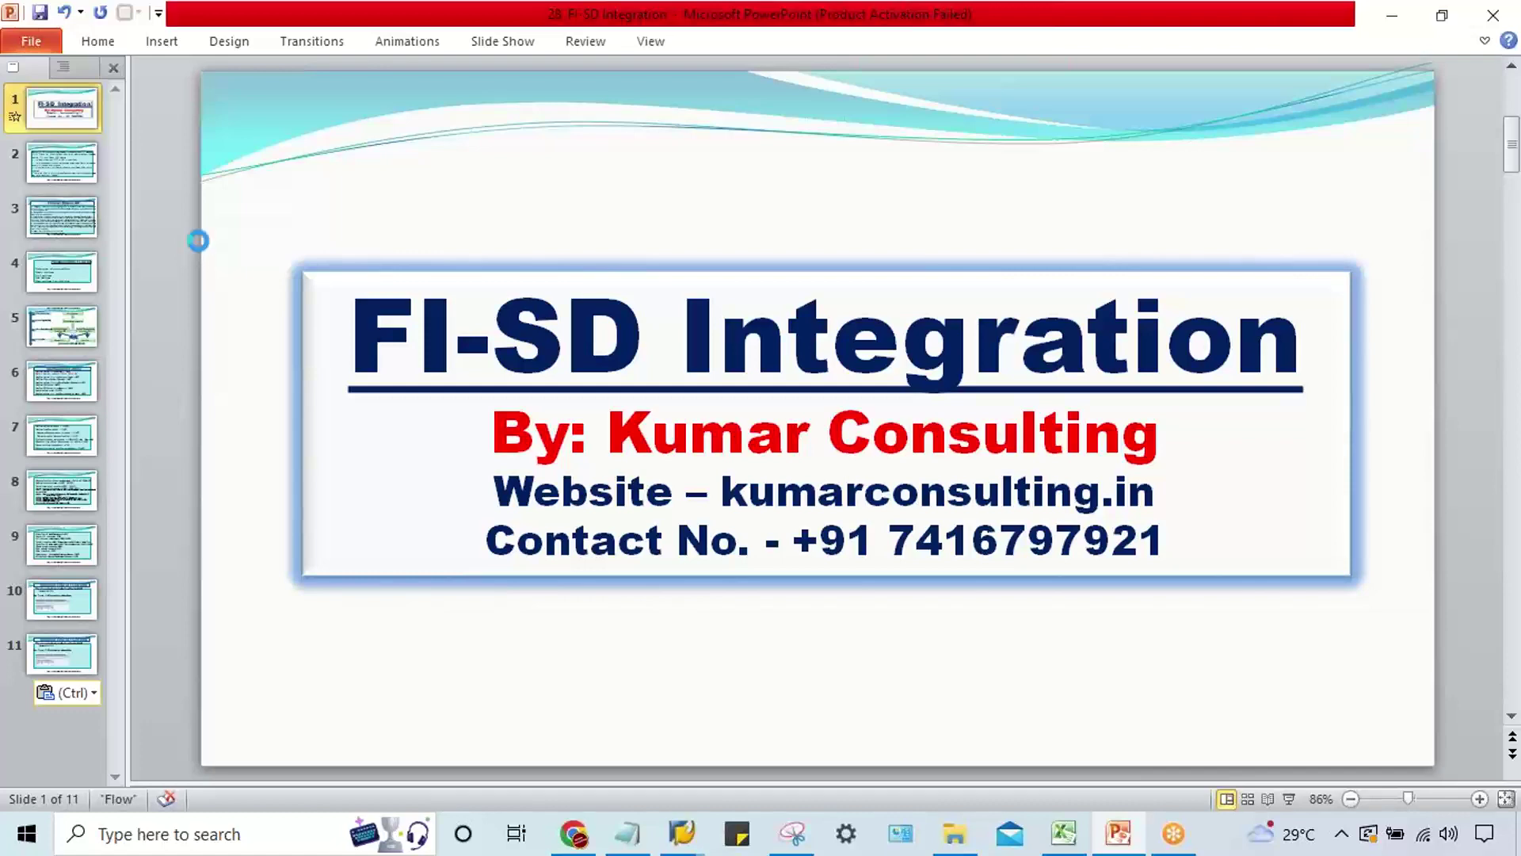
pyautogui.hotkey('ctrl', 'f')
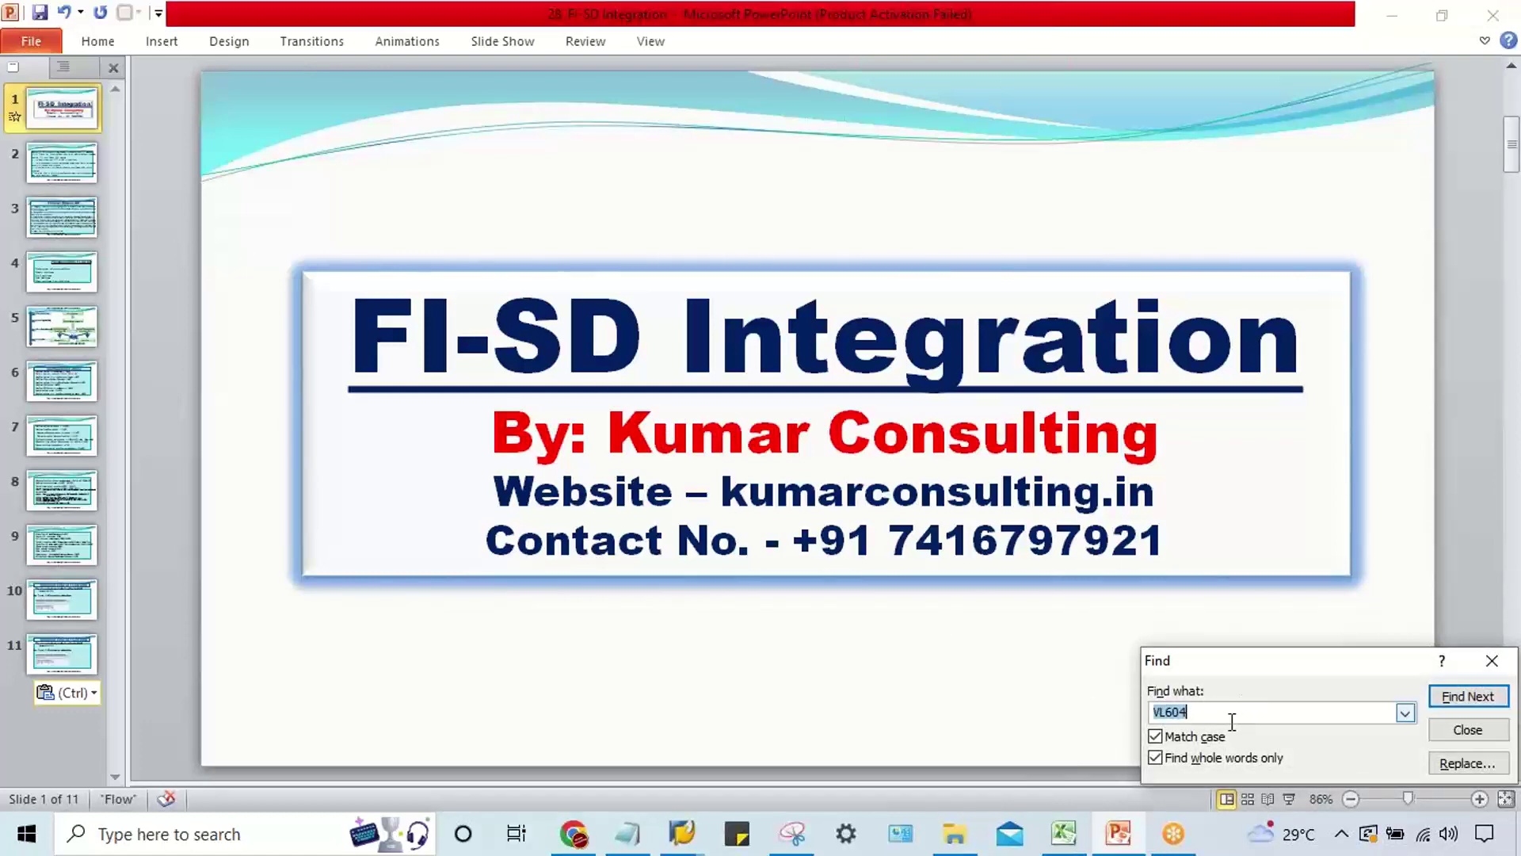
pyautogui.click(1230, 712)
pyautogui.click(1468, 697)
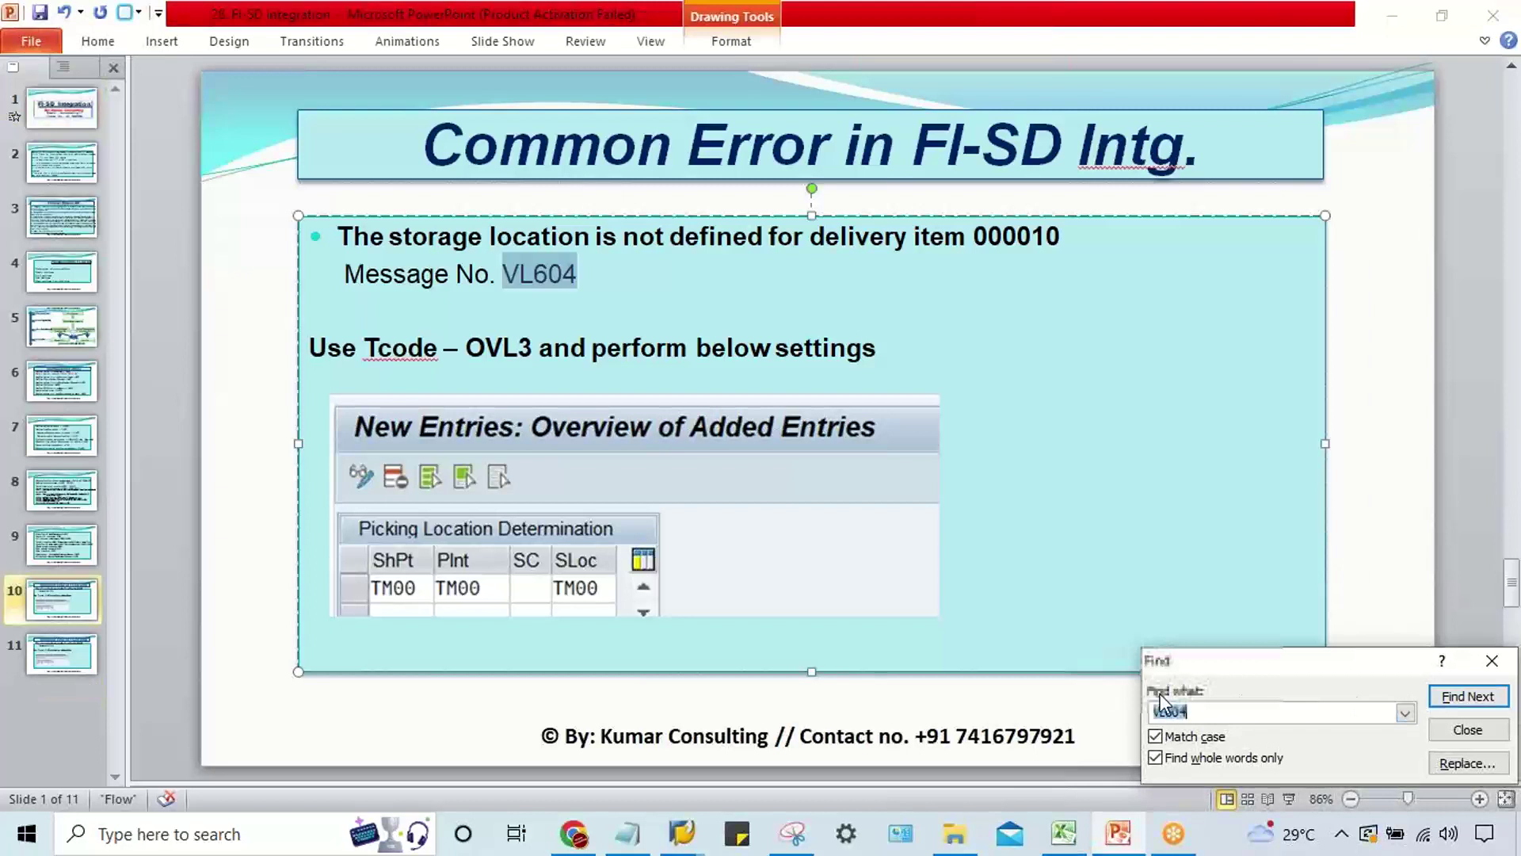